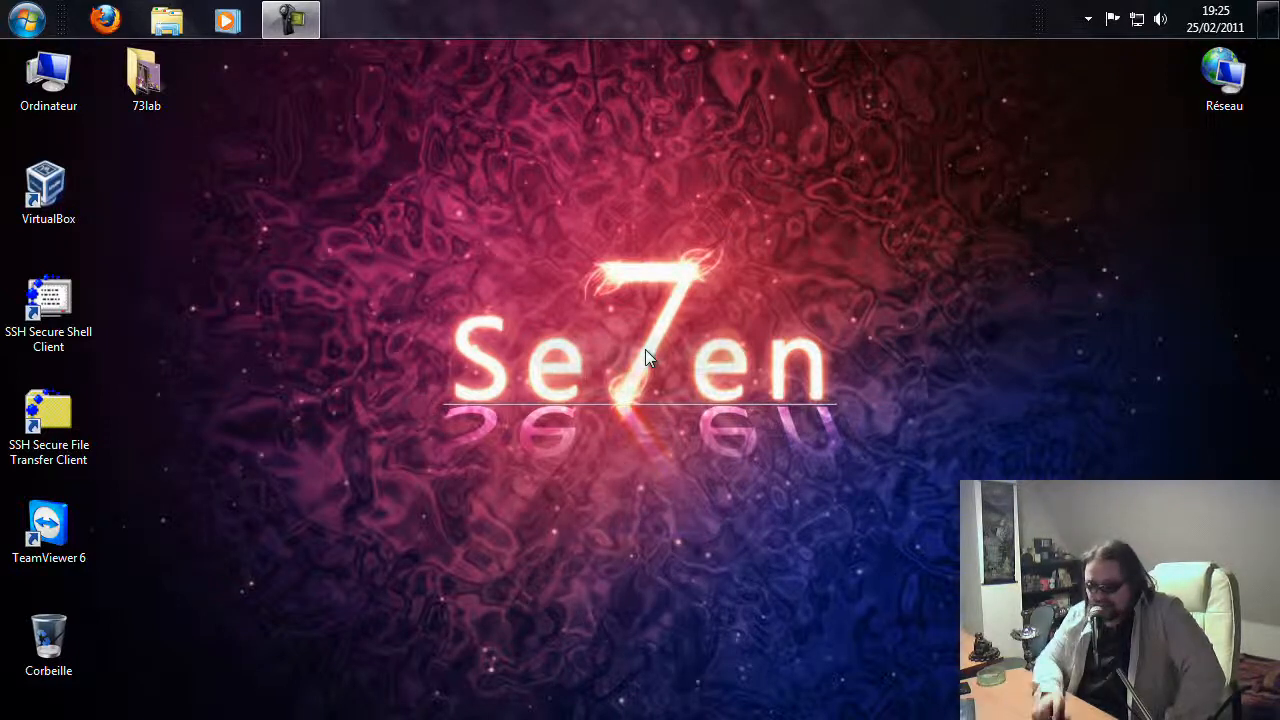
# Launch MAGIX Photos sur CD & DVD 9 deluxe from the MAGIX program folder
pyautogui.click(29, 30)
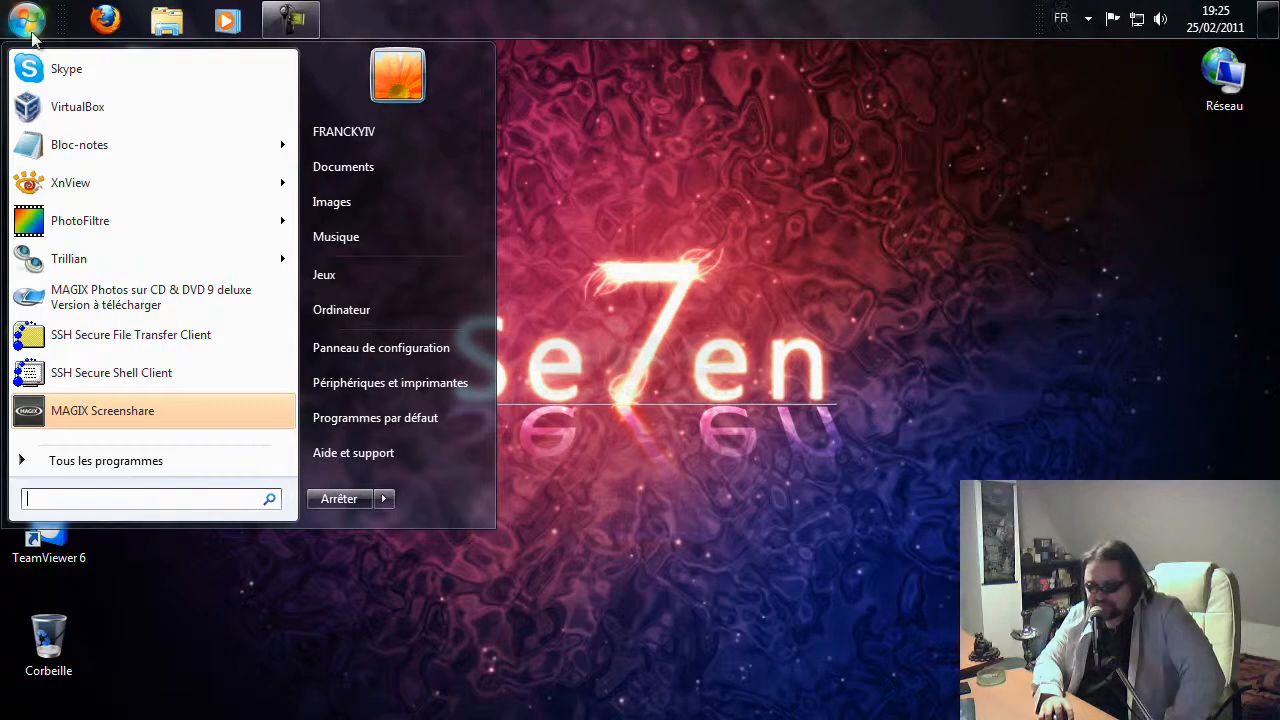
pyautogui.click(159, 468)
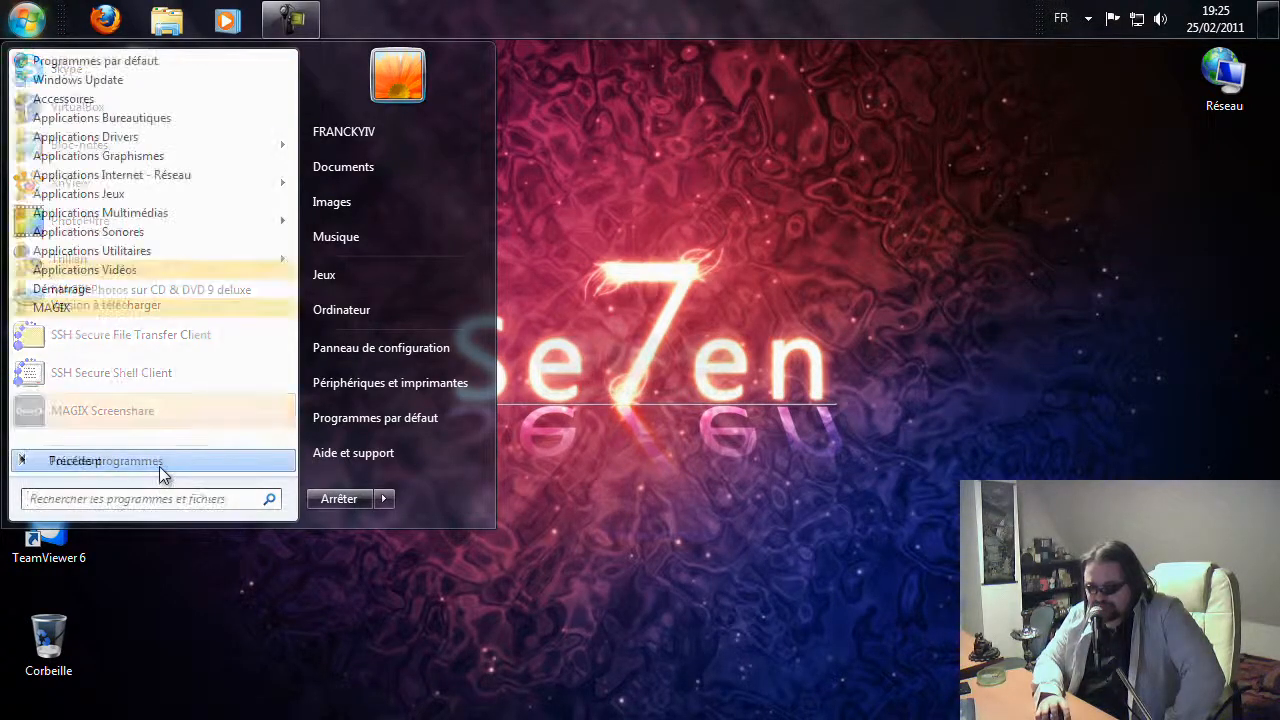
pyautogui.click(131, 308)
pyautogui.click(131, 324)
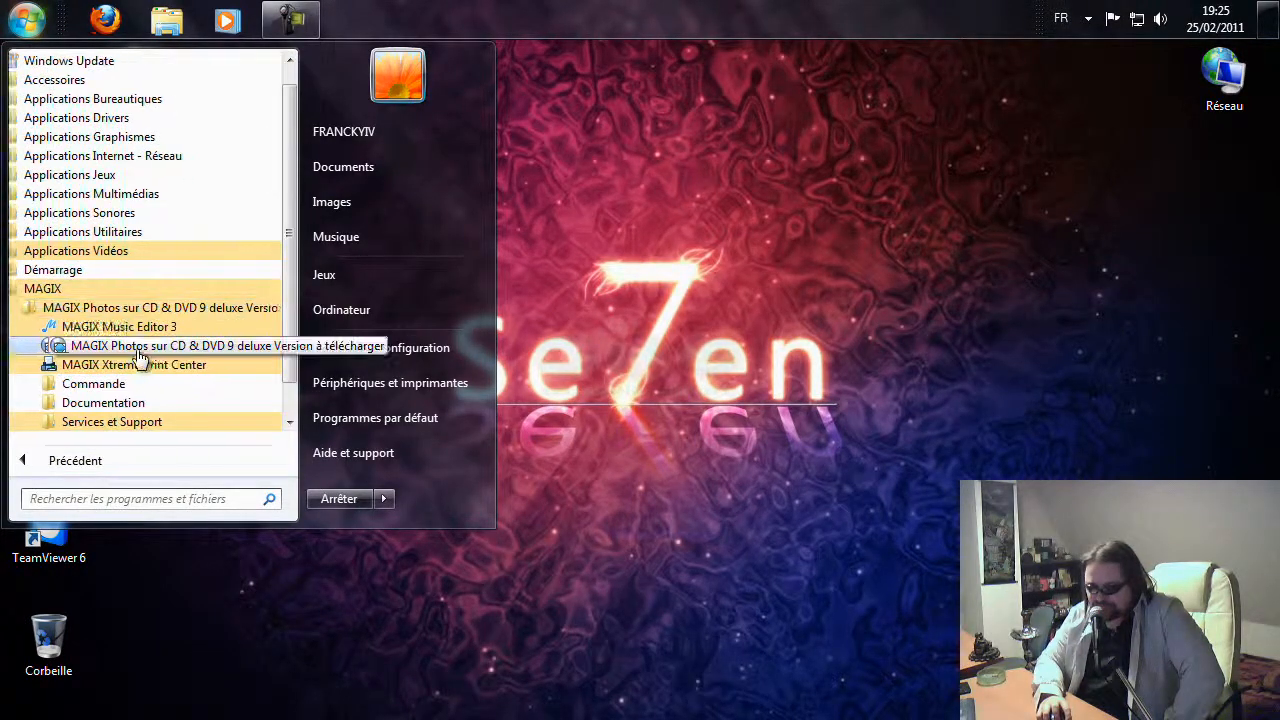
pyautogui.click(140, 355)
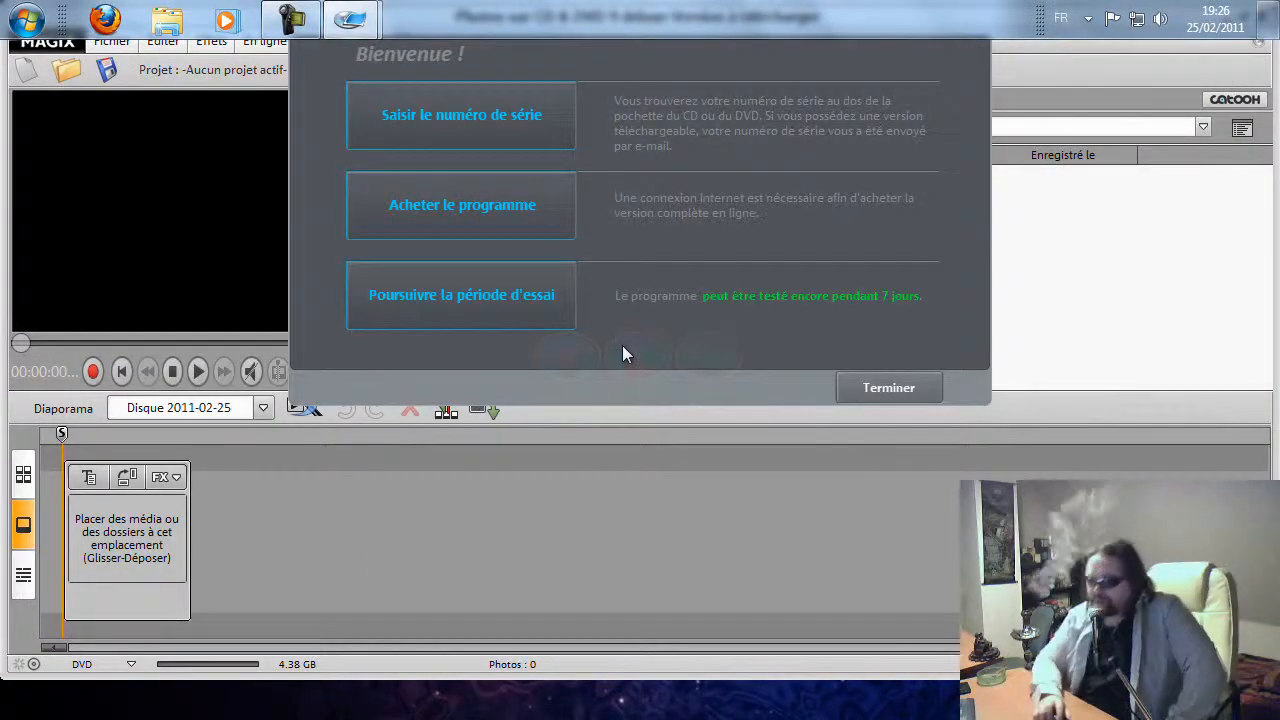
# Continue the trial period, then create a new project manually with the standard 4:3 format and DVD disc format
pyautogui.click(446, 296)
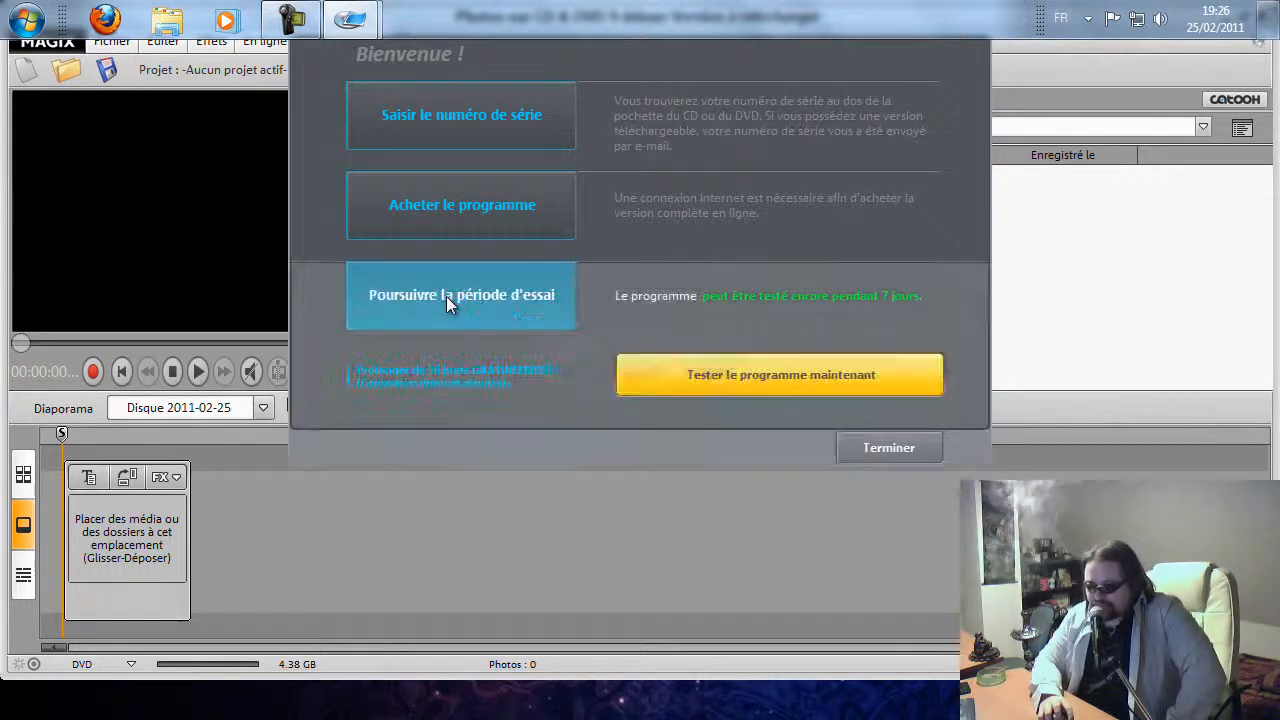
pyautogui.click(785, 376)
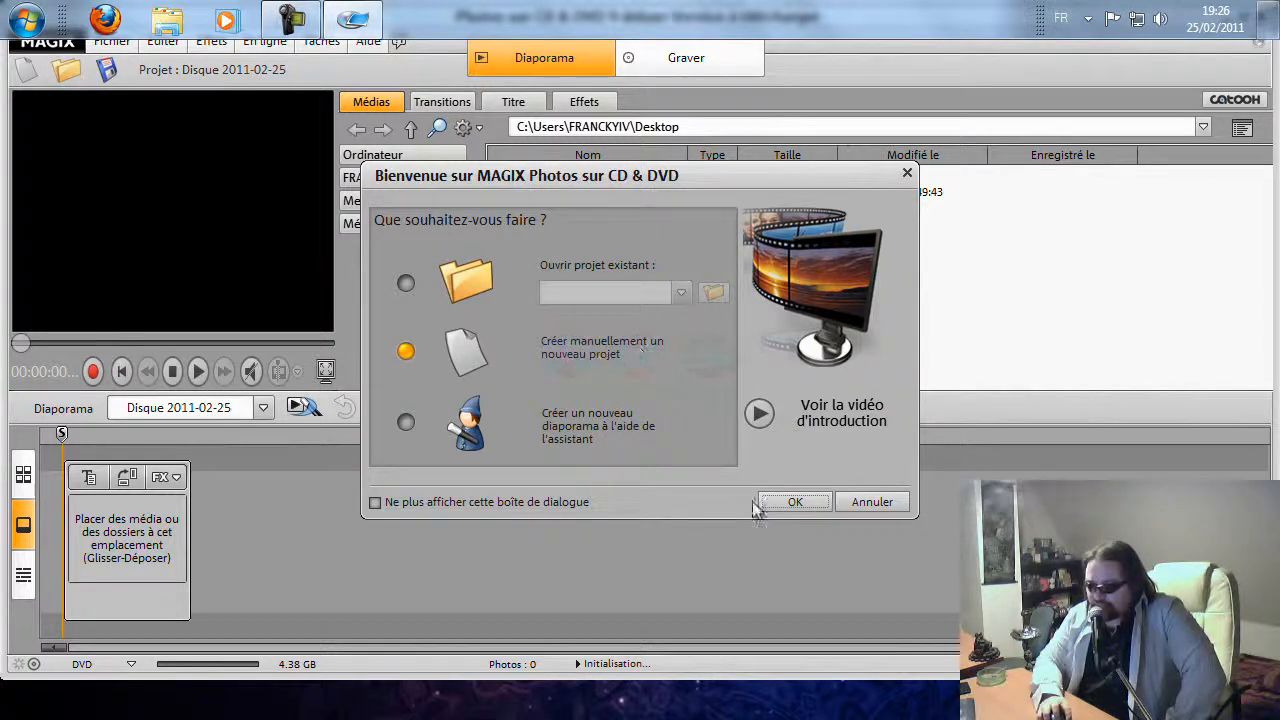
pyautogui.click(785, 501)
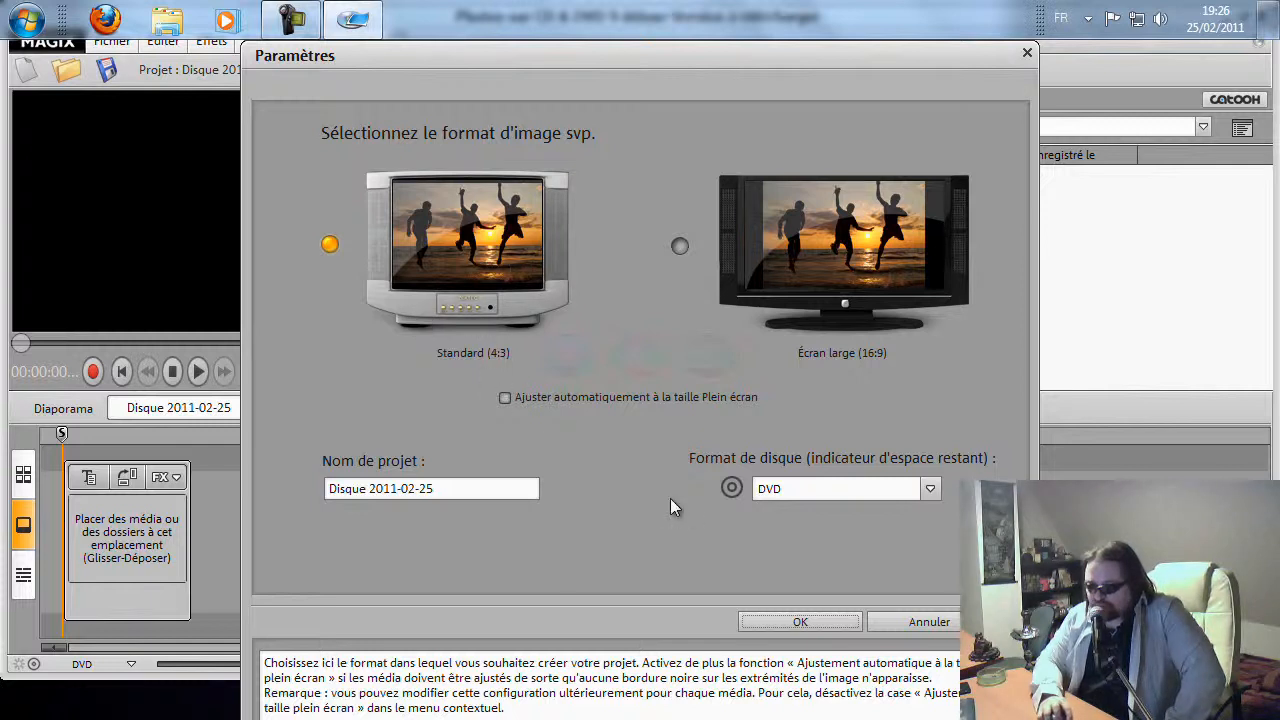
pyautogui.click(813, 622)
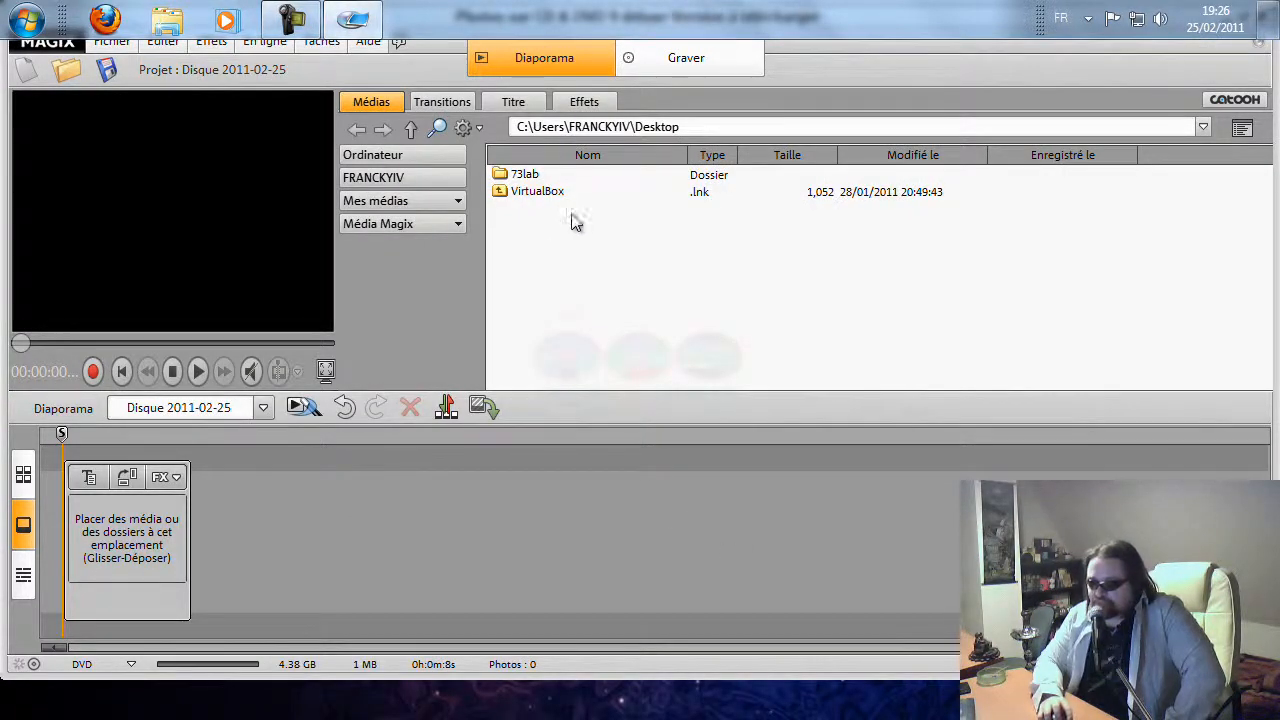
# Open the 73lab folder and add its first three images to the slideshow storyboard
pyautogui.doubleClick(525, 175)
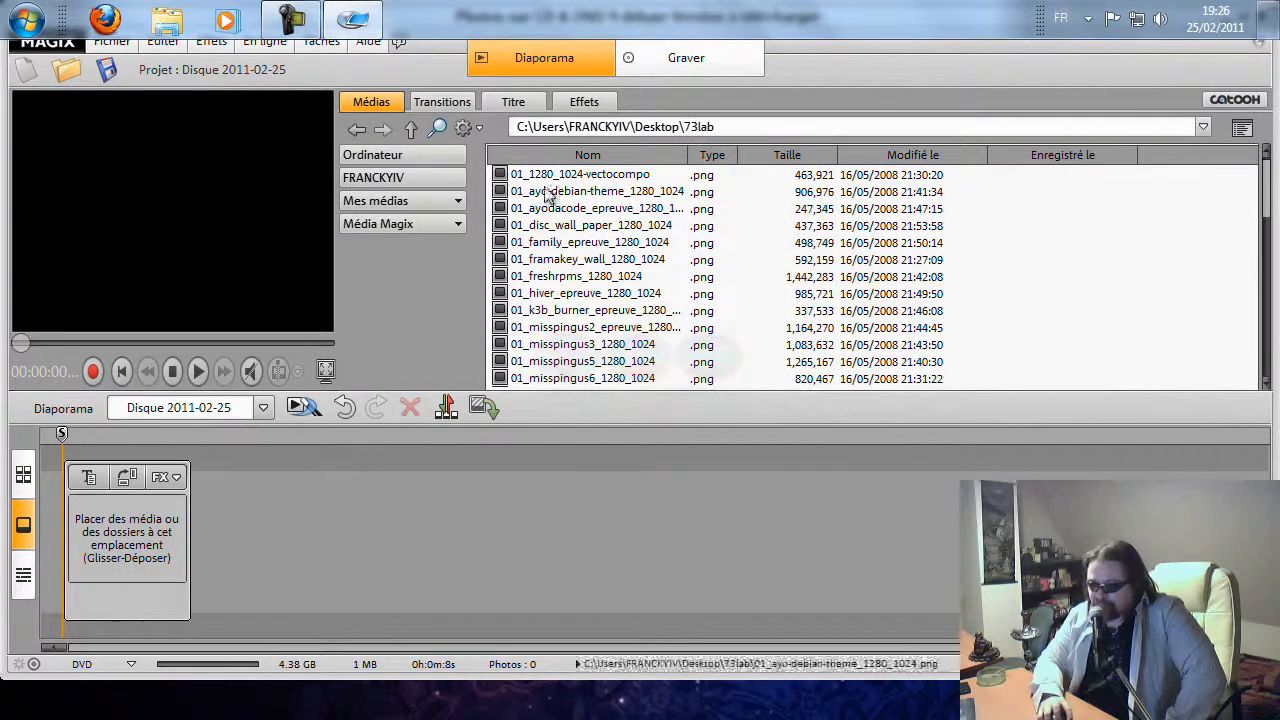
pyautogui.moveTo(590, 177); pyautogui.dragTo(110, 516)
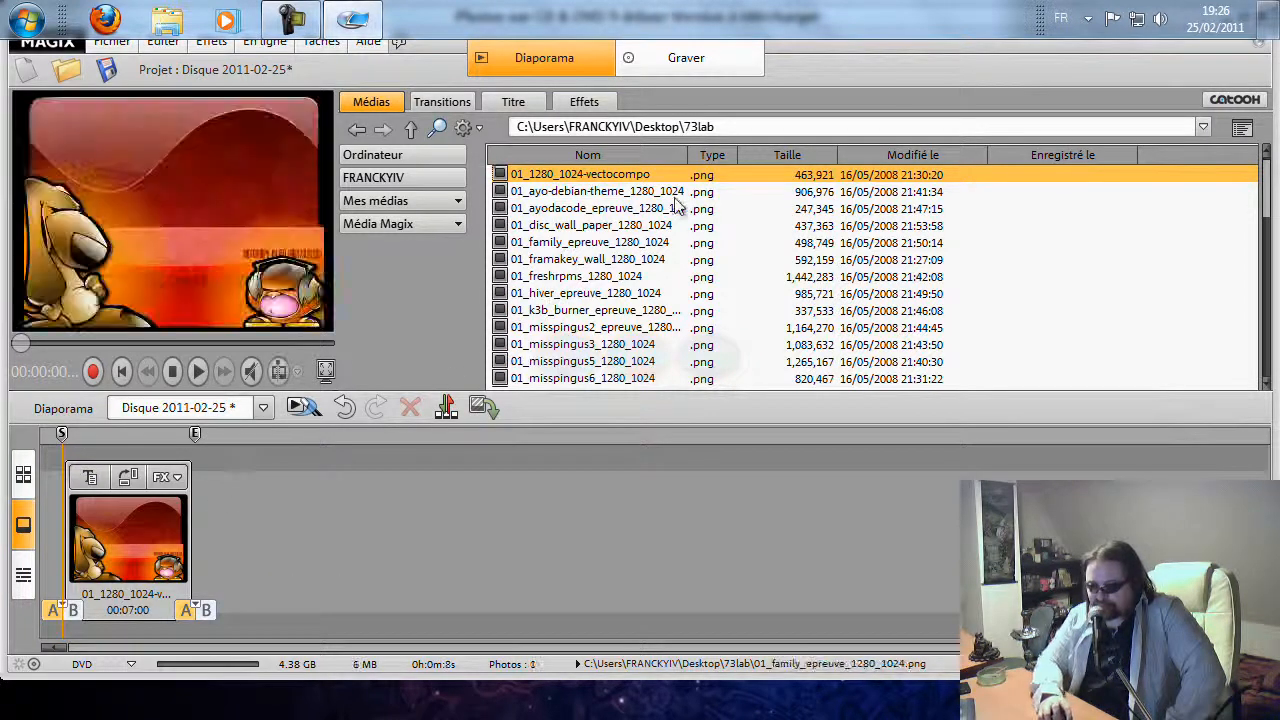
pyautogui.moveTo(645, 192); pyautogui.dragTo(243, 511)
pyautogui.moveTo(639, 215); pyautogui.dragTo(369, 520)
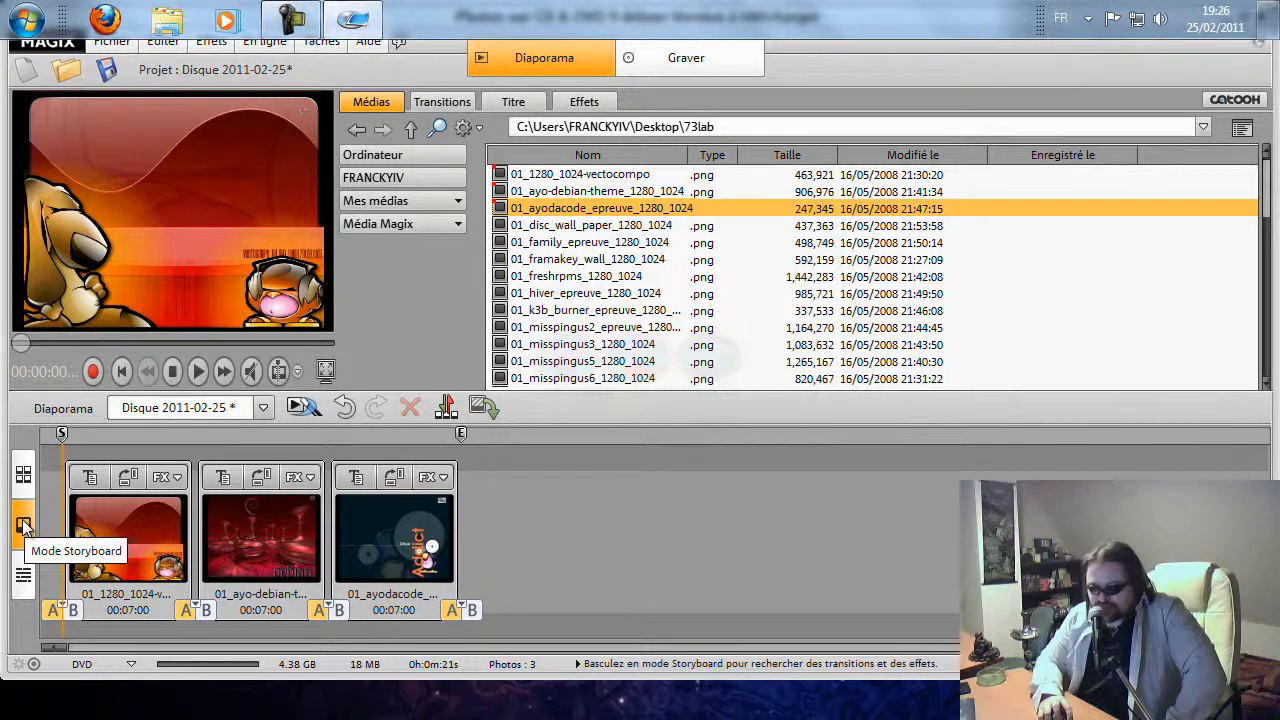
# Switch to timeline view and open the title editor for the first image
pyautogui.click(23, 578)
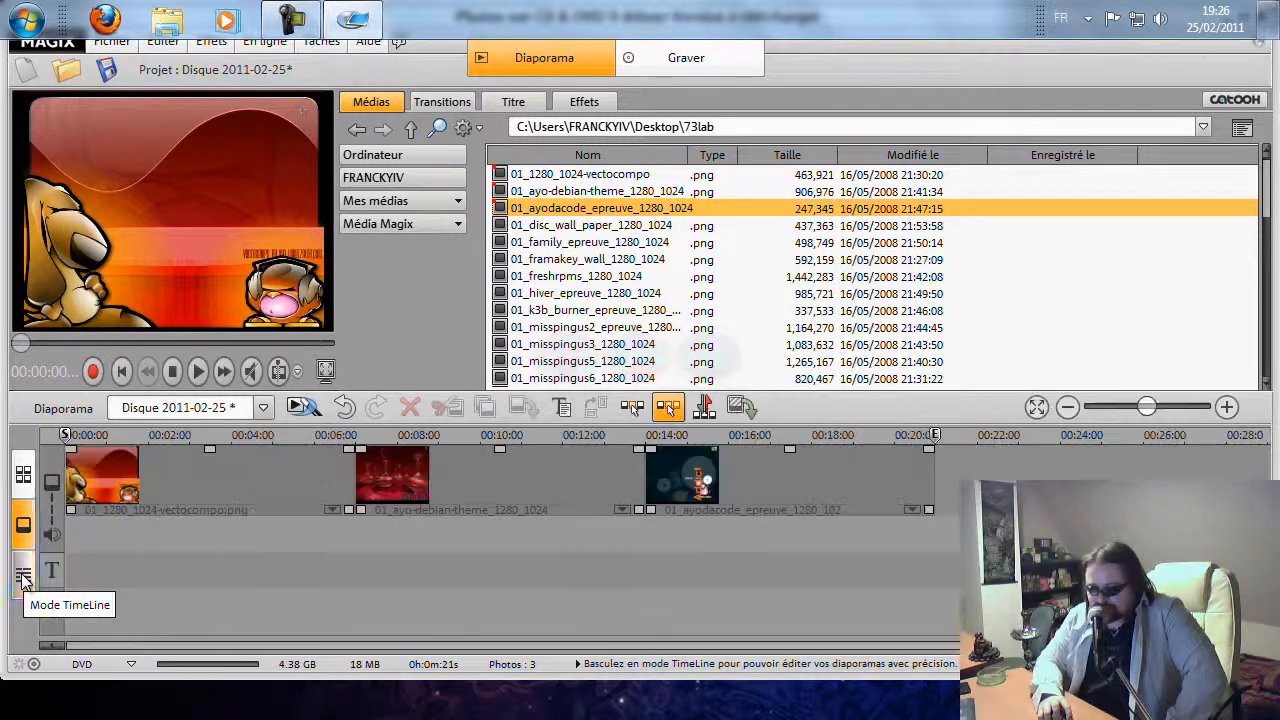
pyautogui.click(180, 467)
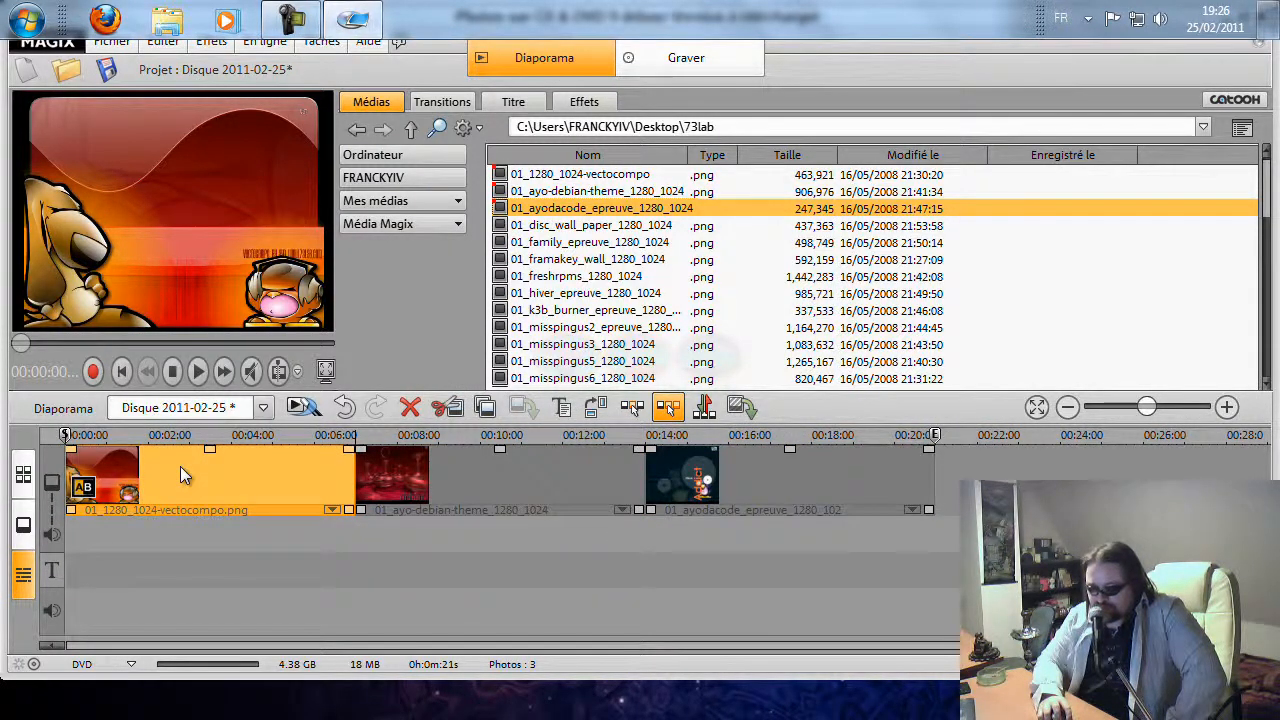
pyautogui.rightClick(180, 466)
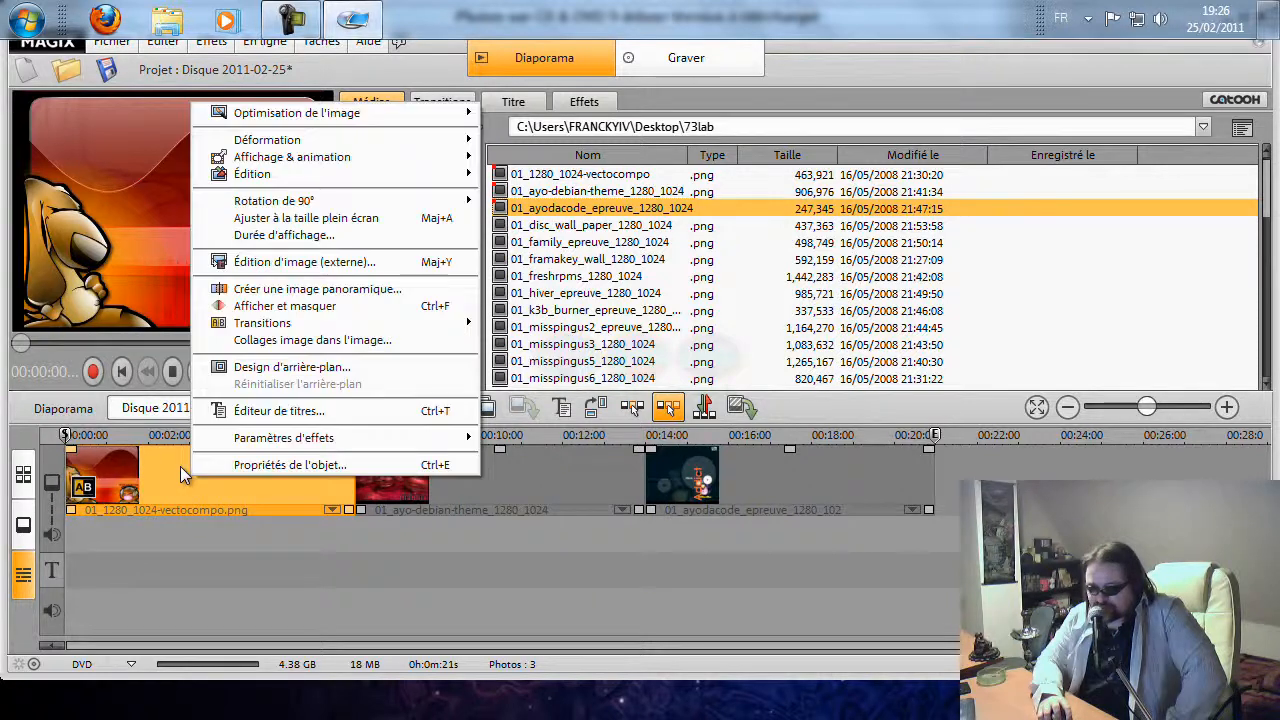
pyautogui.click(287, 411)
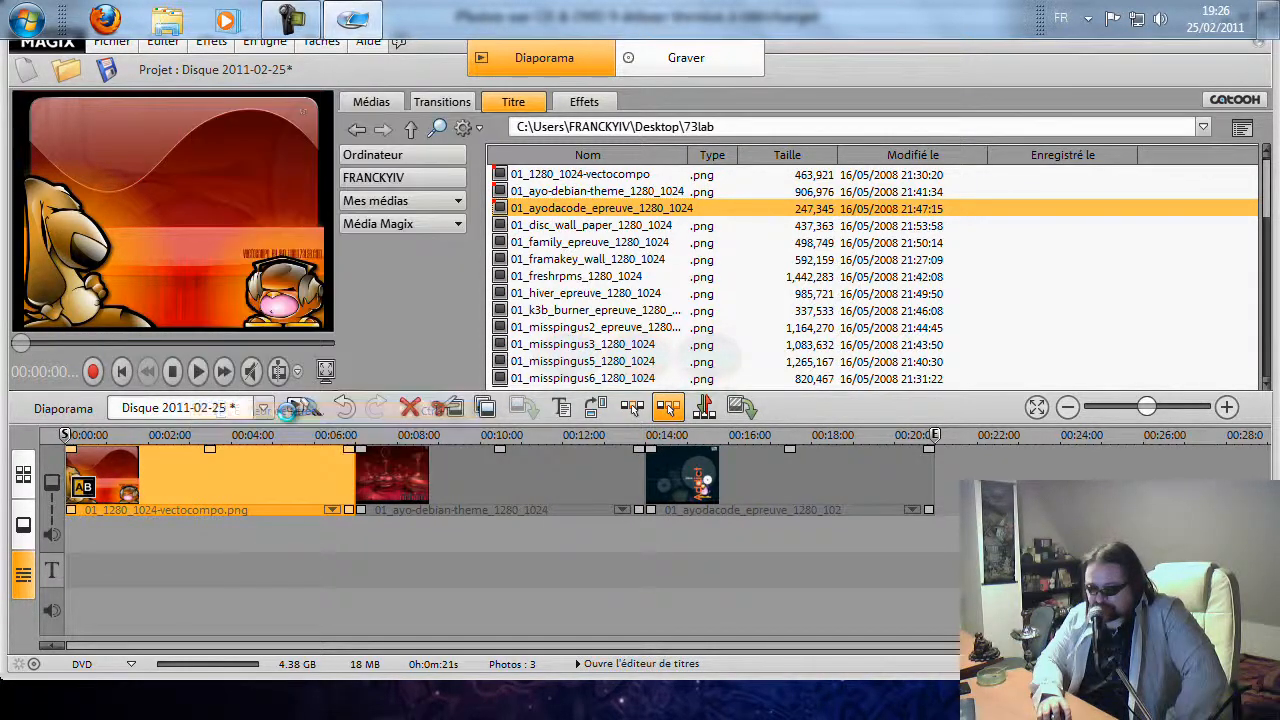
# Replace the title's placeholder text with "Première image"
pyautogui.click(199, 212)
pyautogui.press('BackSpace')
pyautogui.press('BackSpace')
pyautogui.press('BackSpace')
pyautogui.press('BackSpace')
pyautogui.write('Première image')
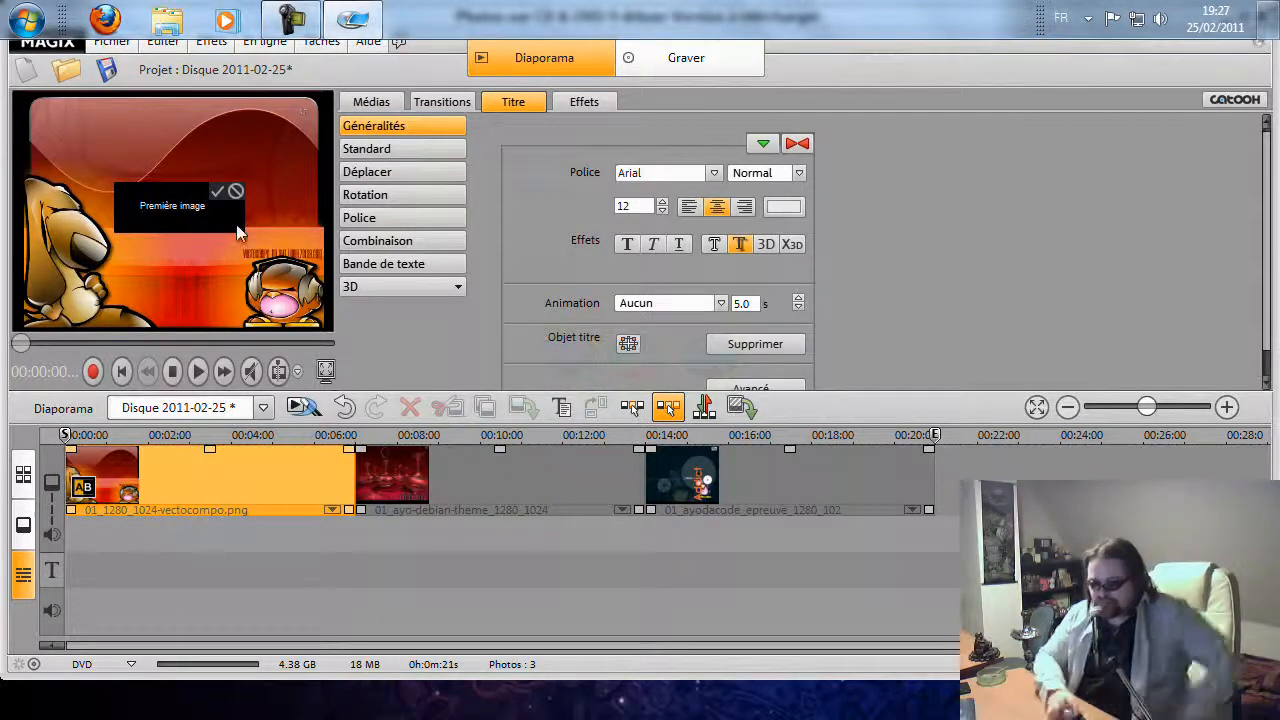
# Select the title text and increase its font size to 35
pyautogui.moveTo(214, 206); pyautogui.dragTo(145, 210)
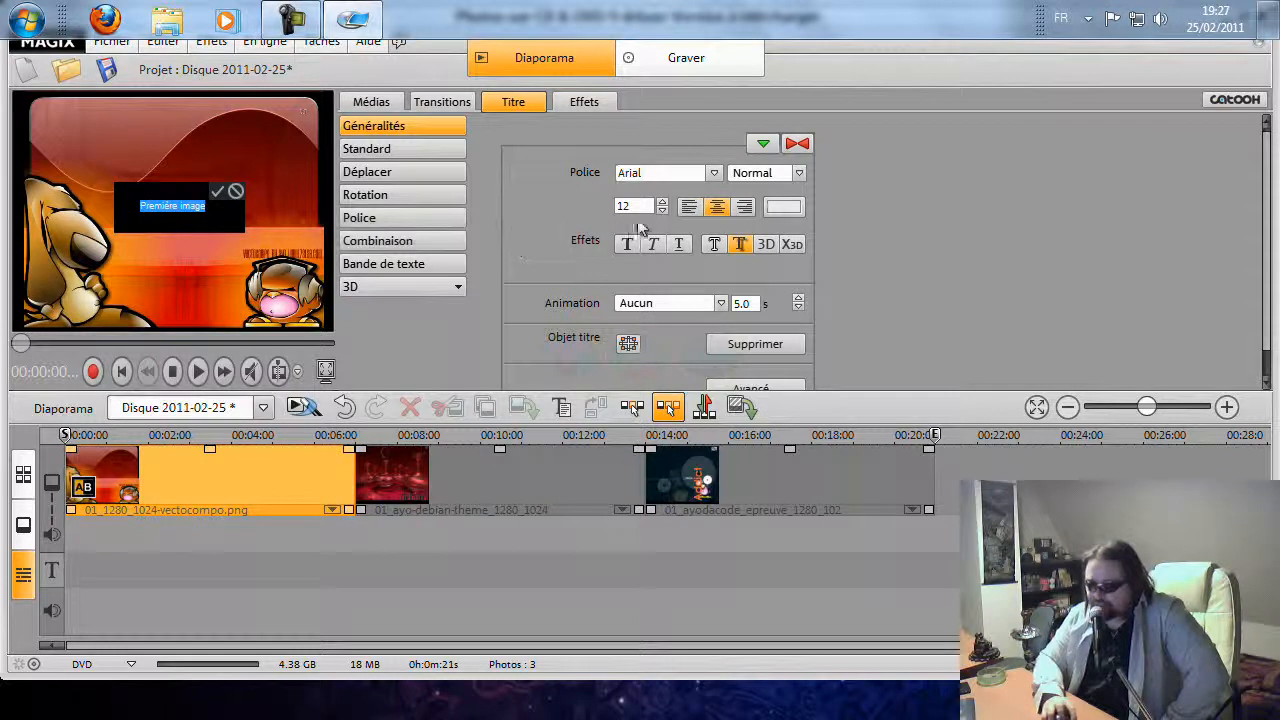
pyautogui.click(662, 203)
pyautogui.click(662, 203)
pyautogui.click(662, 203)
pyautogui.click(662, 203)
pyautogui.click(662, 203)
pyautogui.click(662, 203)
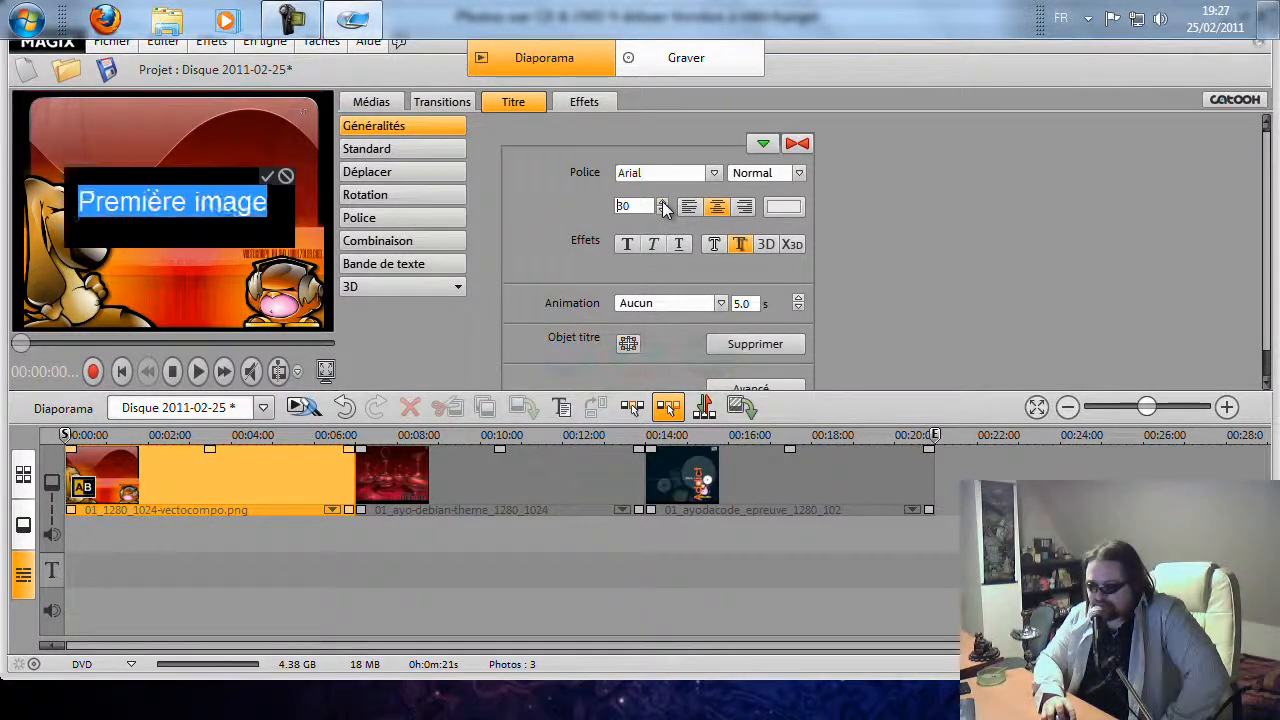
pyautogui.click(662, 203)
pyautogui.click(662, 203)
pyautogui.click(663, 211)
pyautogui.click(663, 211)
pyautogui.click(663, 211)
pyautogui.click(663, 211)
pyautogui.click(663, 211)
pyautogui.click(663, 211)
pyautogui.click(663, 211)
pyautogui.click(663, 211)
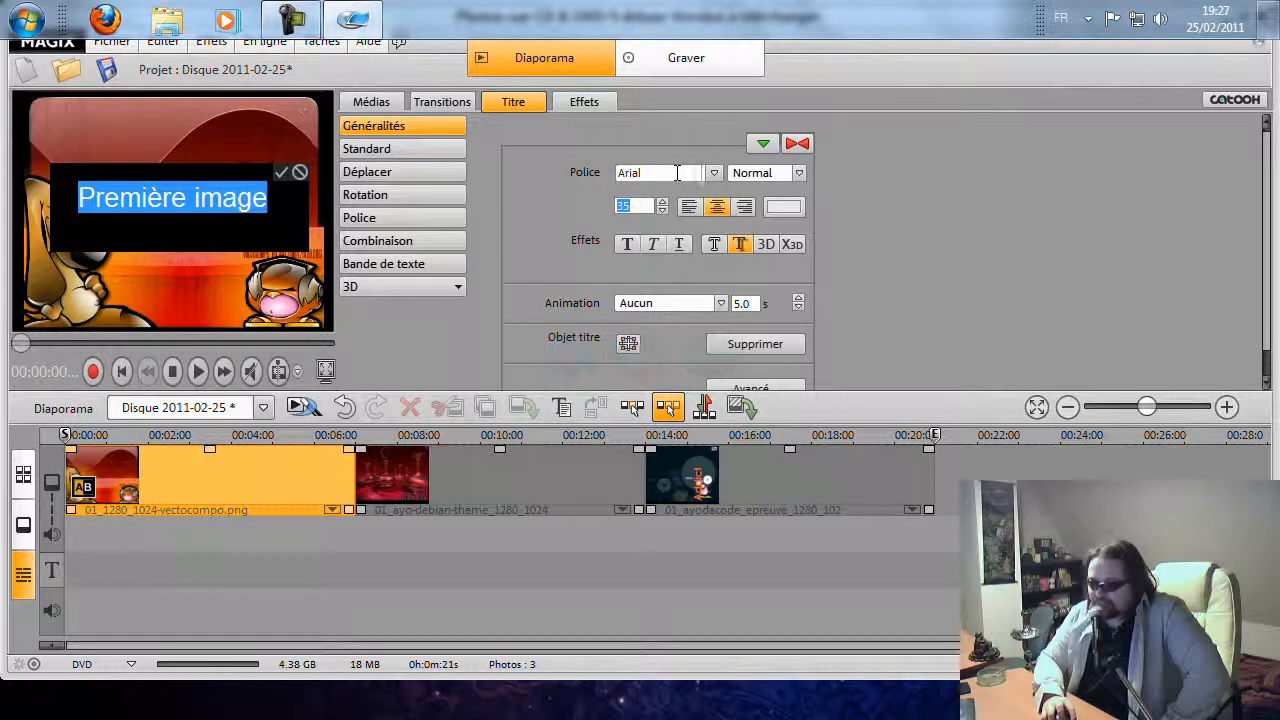
# Set the title font to Asimov and its text colour to red
pyautogui.click(714, 172)
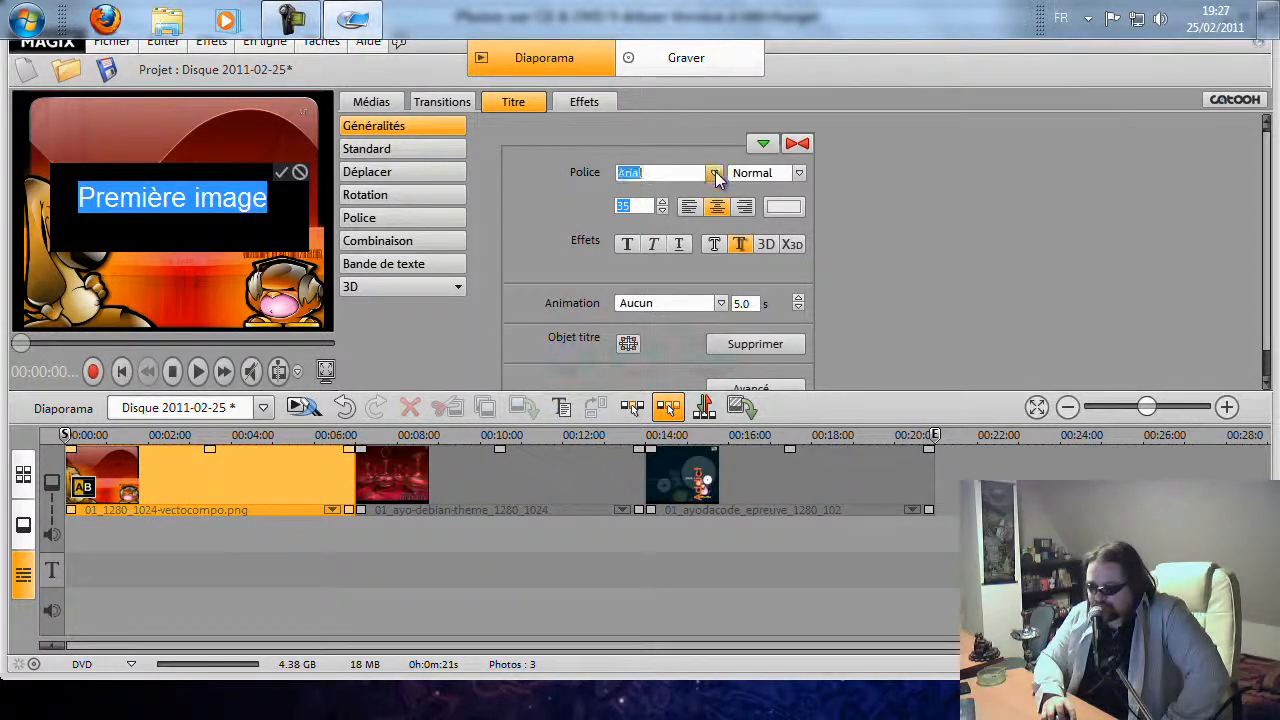
pyautogui.click(667, 234)
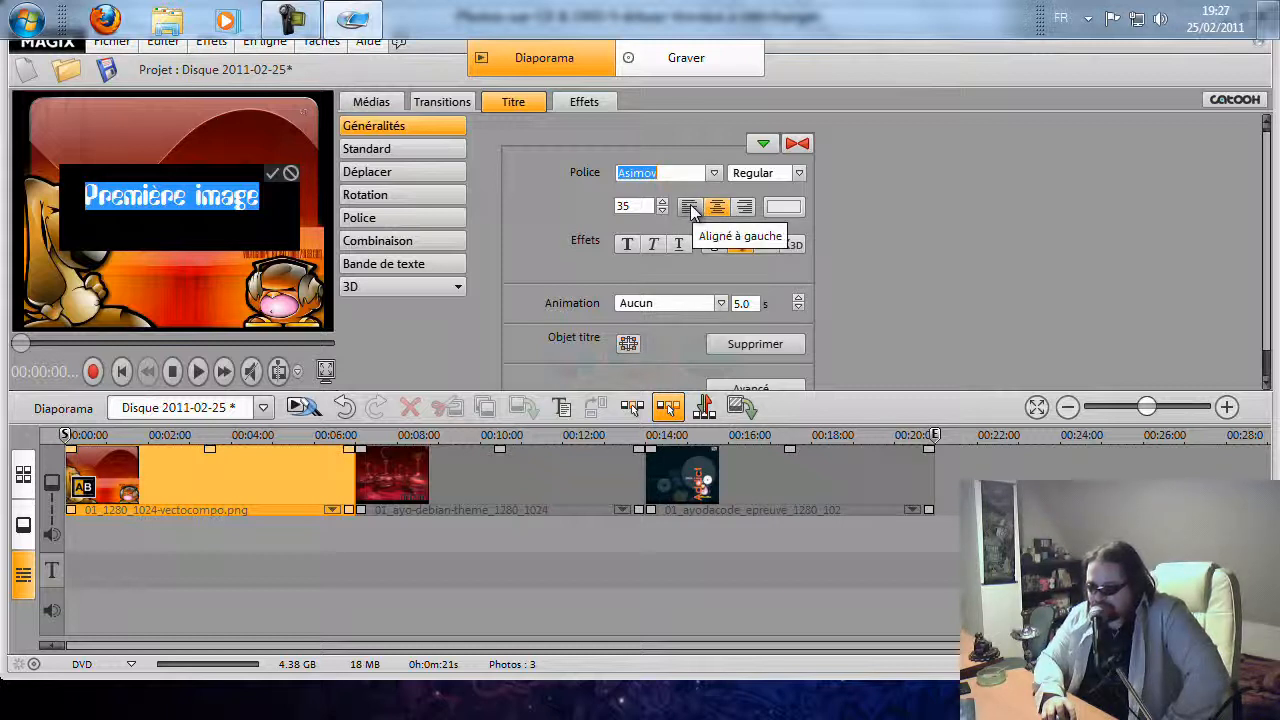
pyautogui.click(785, 208)
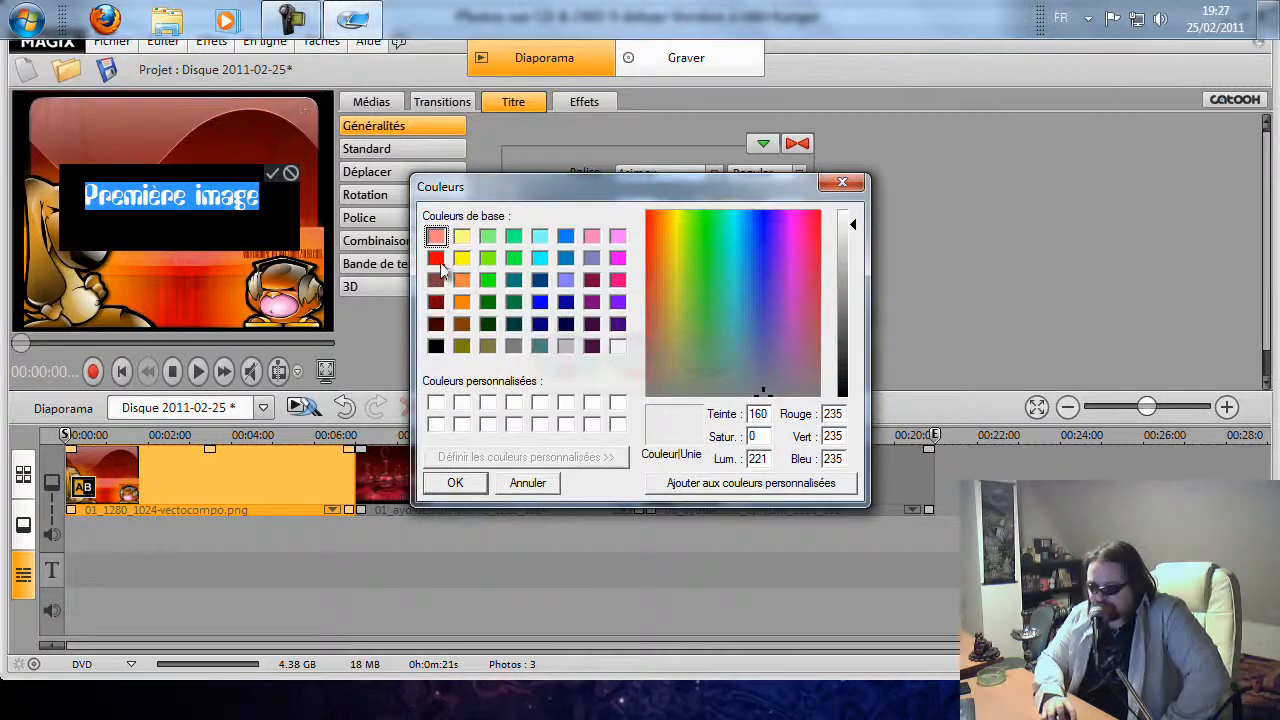
pyautogui.click(436, 258)
pyautogui.click(455, 483)
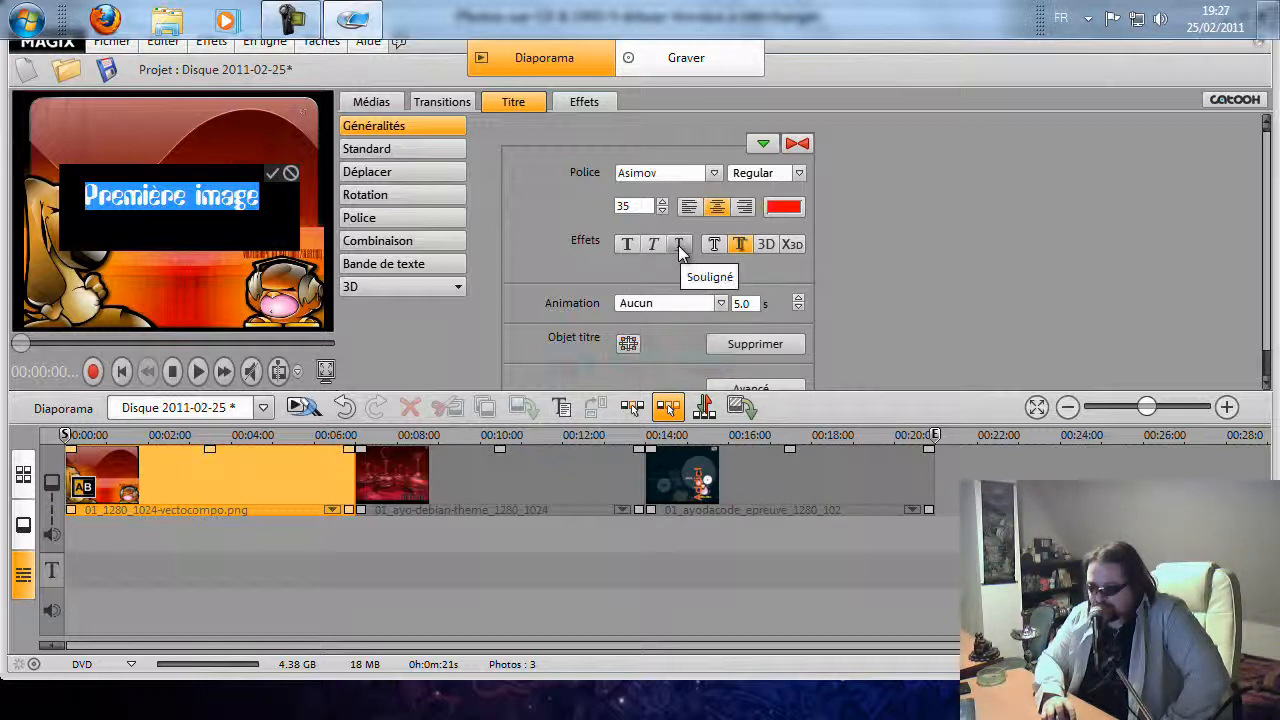
# Set the title's animation duration to 3.0 seconds
pyautogui.click(741, 246)
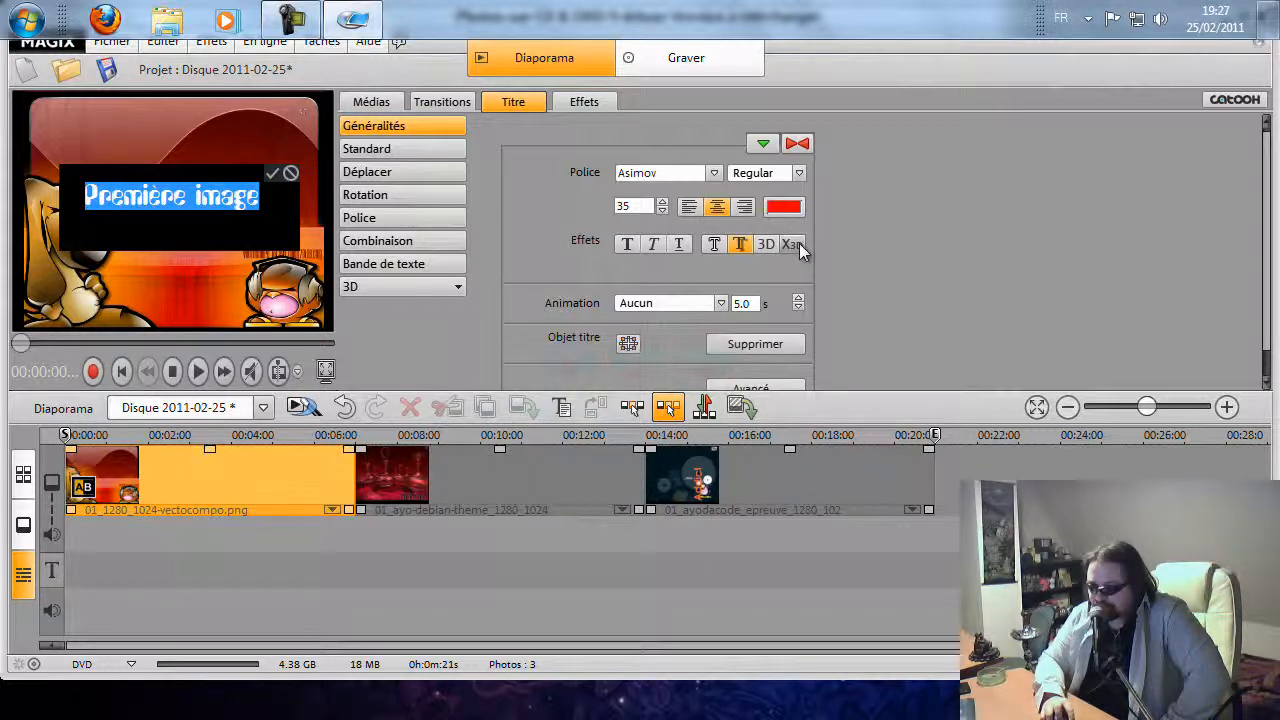
pyautogui.click(720, 303)
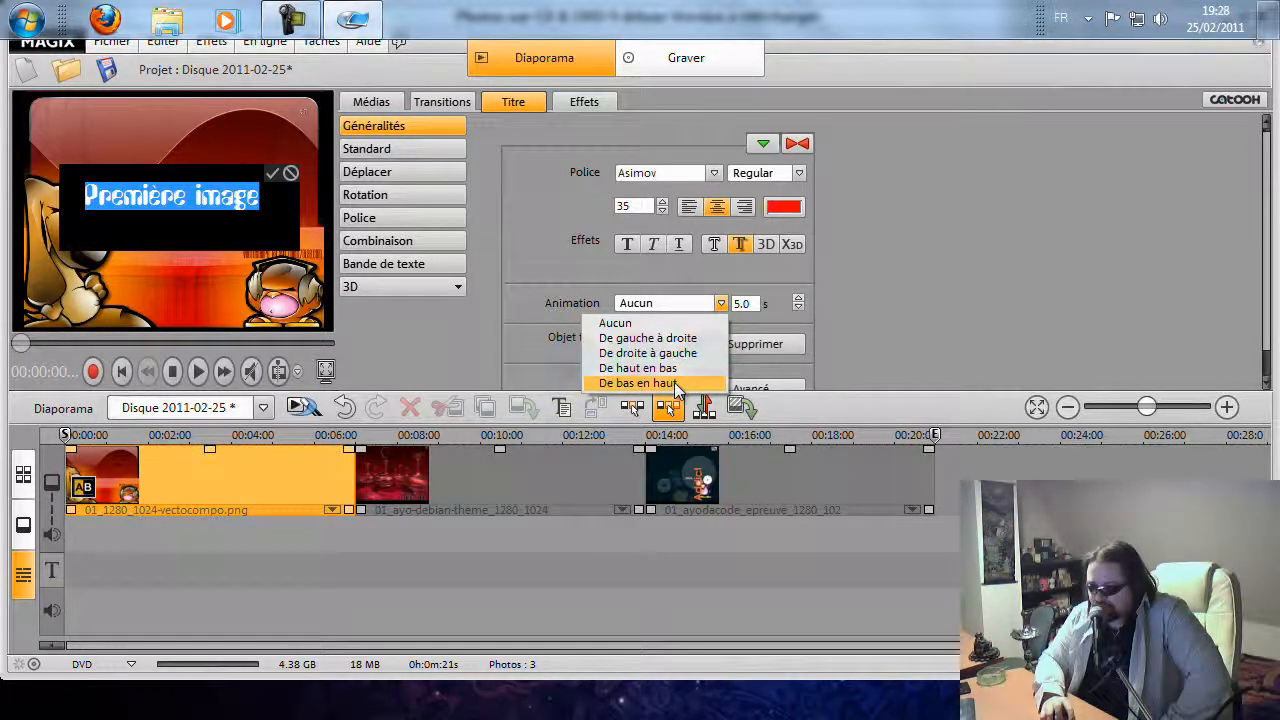
pyautogui.click(743, 305)
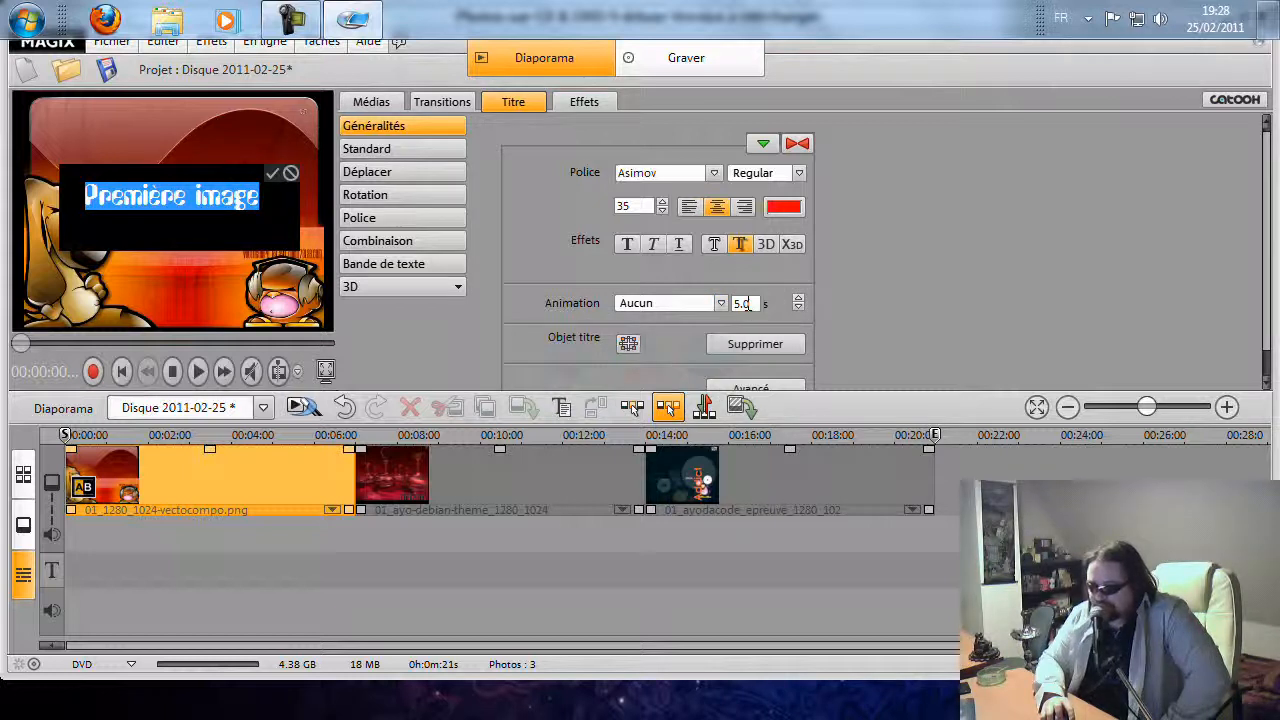
pyautogui.click(798, 308)
pyautogui.click(798, 308)
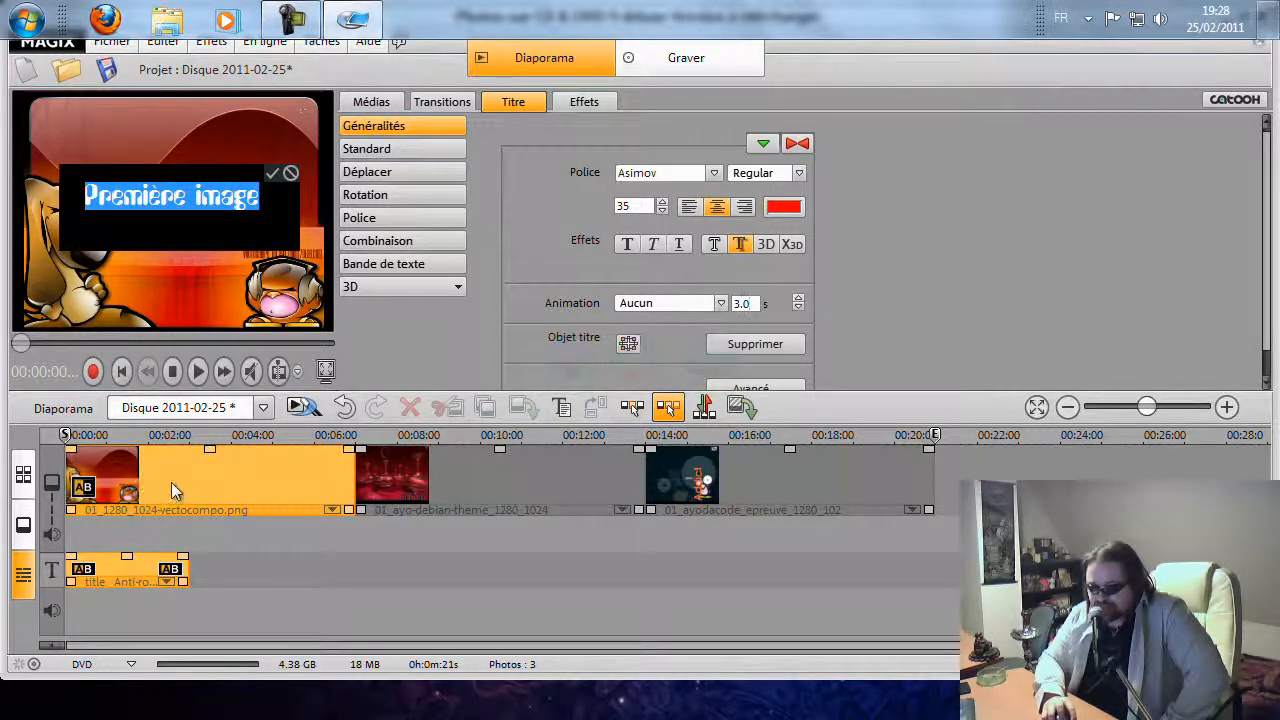
# Shift the first image to start about 3 seconds into the timeline, keeping the title clip at the start
pyautogui.click(207, 475)
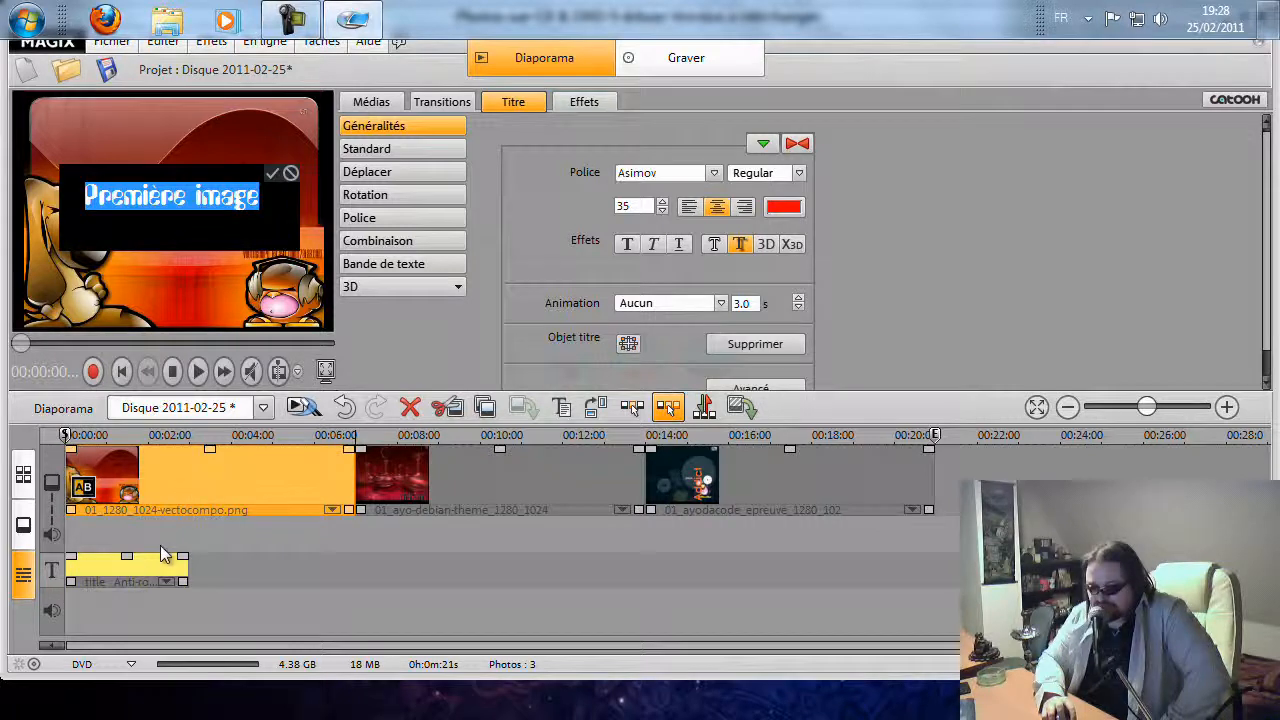
pyautogui.click(140, 568)
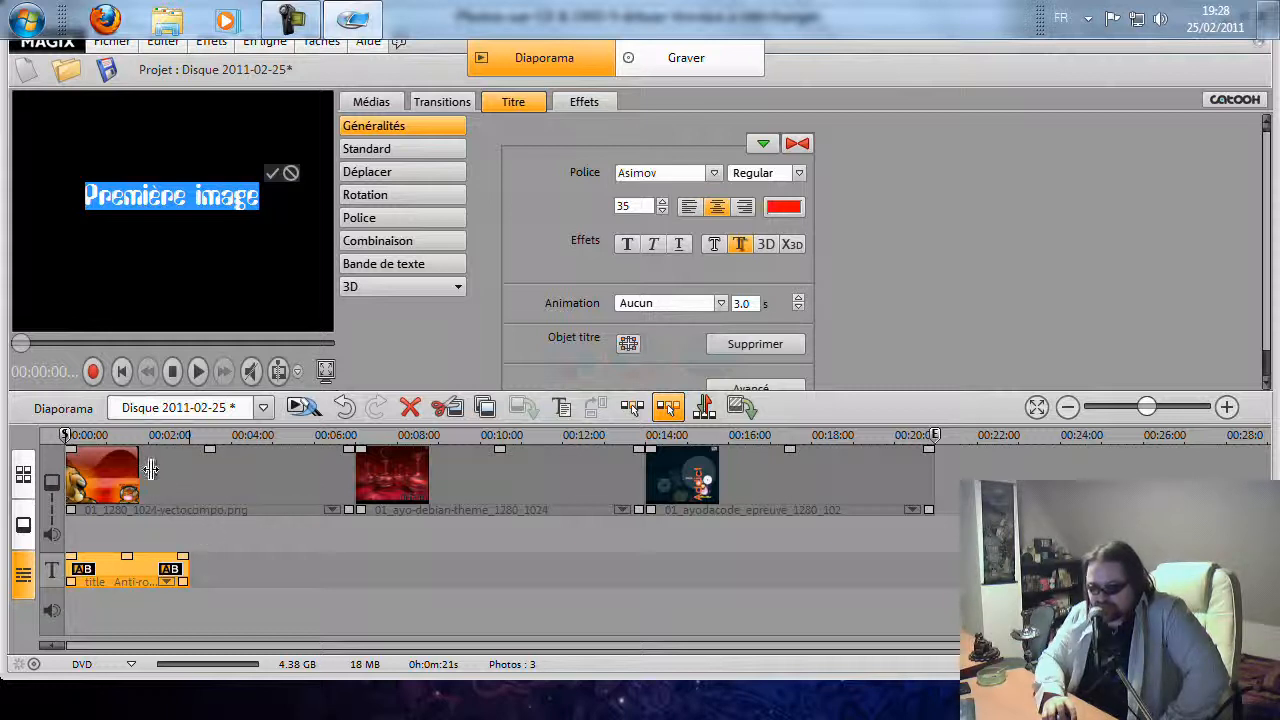
pyautogui.moveTo(167, 469); pyautogui.dragTo(300, 479)
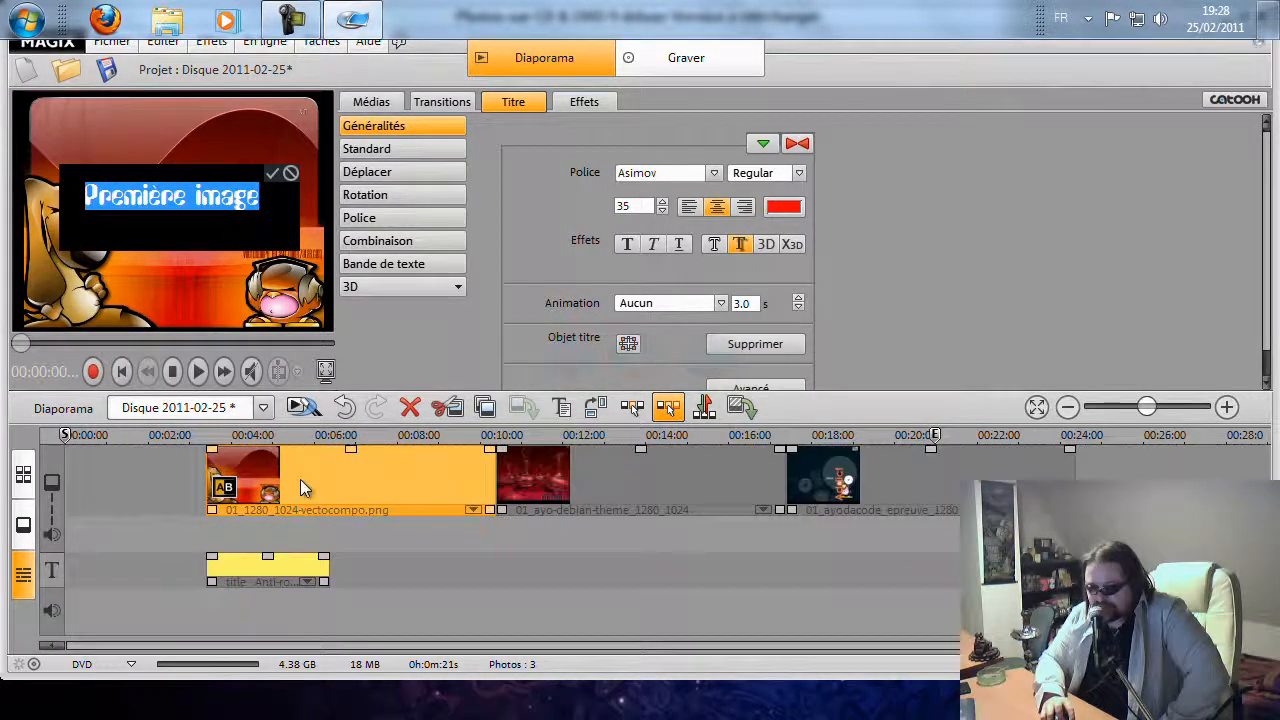
pyautogui.moveTo(249, 566); pyautogui.dragTo(116, 572)
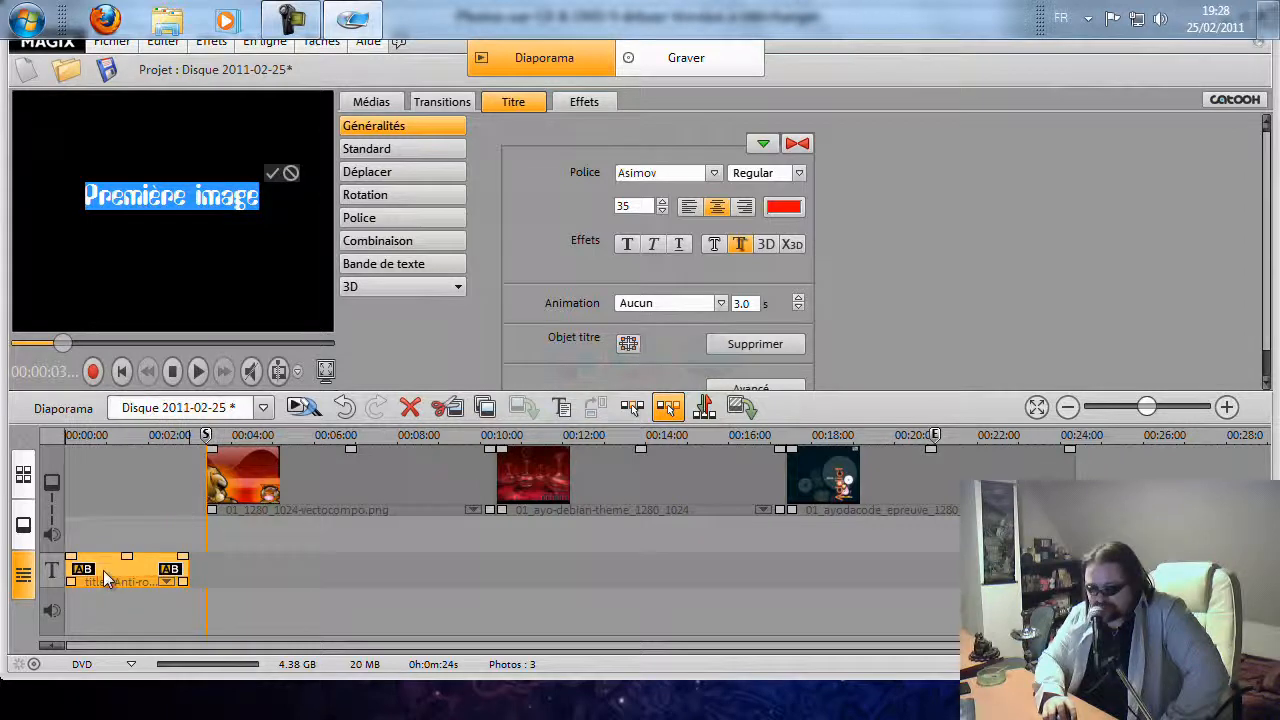
pyautogui.click(272, 480)
pyautogui.moveTo(272, 468); pyautogui.dragTo(257, 471)
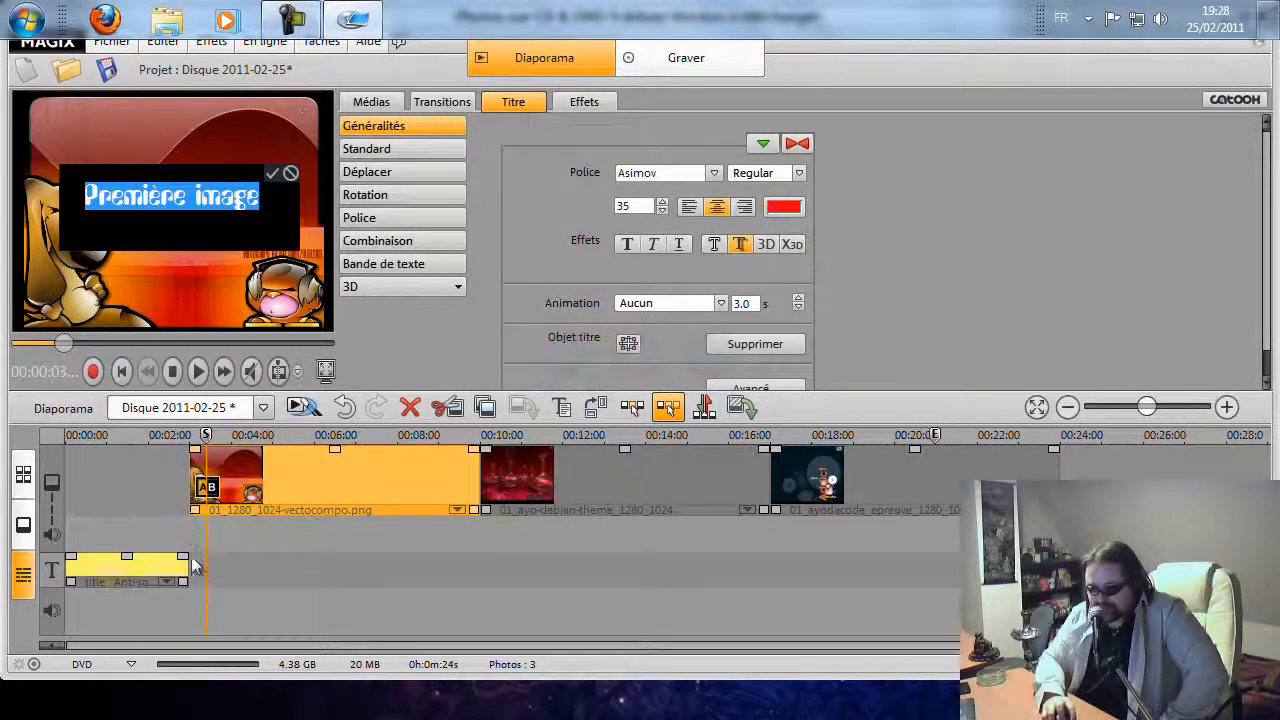
# Confirm the title edits and preview the slideshow playback
pyautogui.click(274, 176)
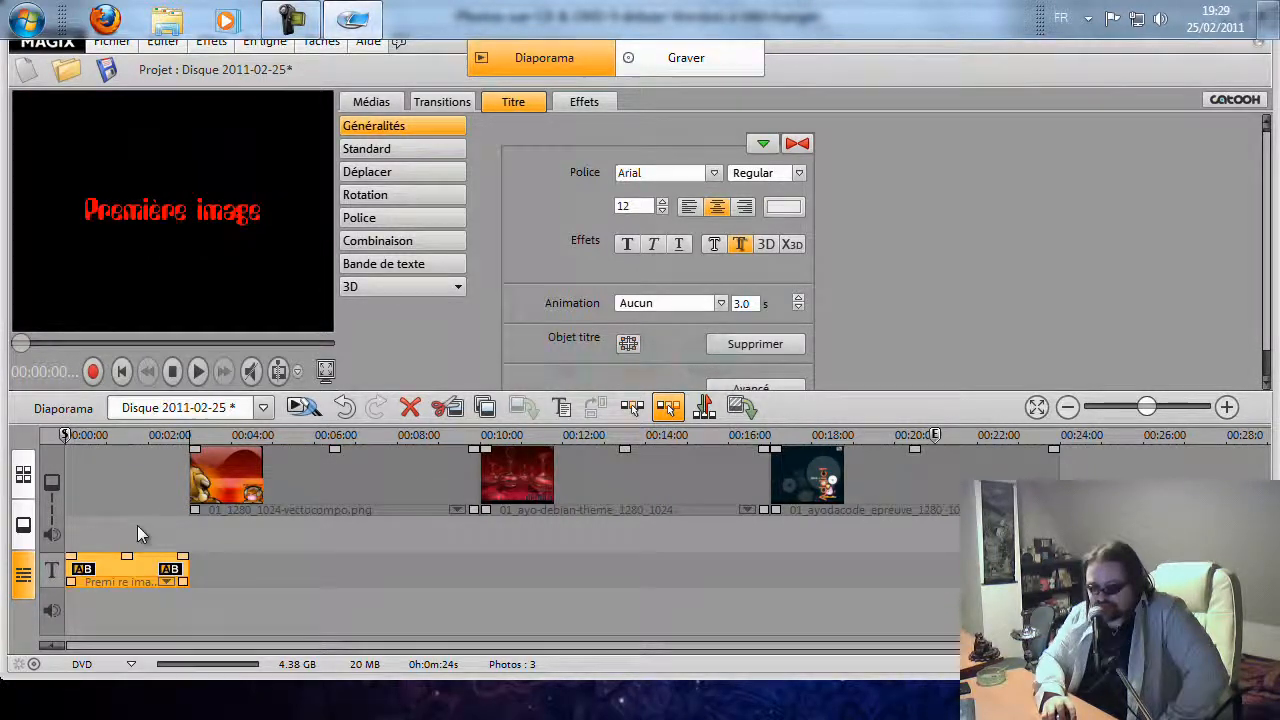
pyautogui.click(197, 371)
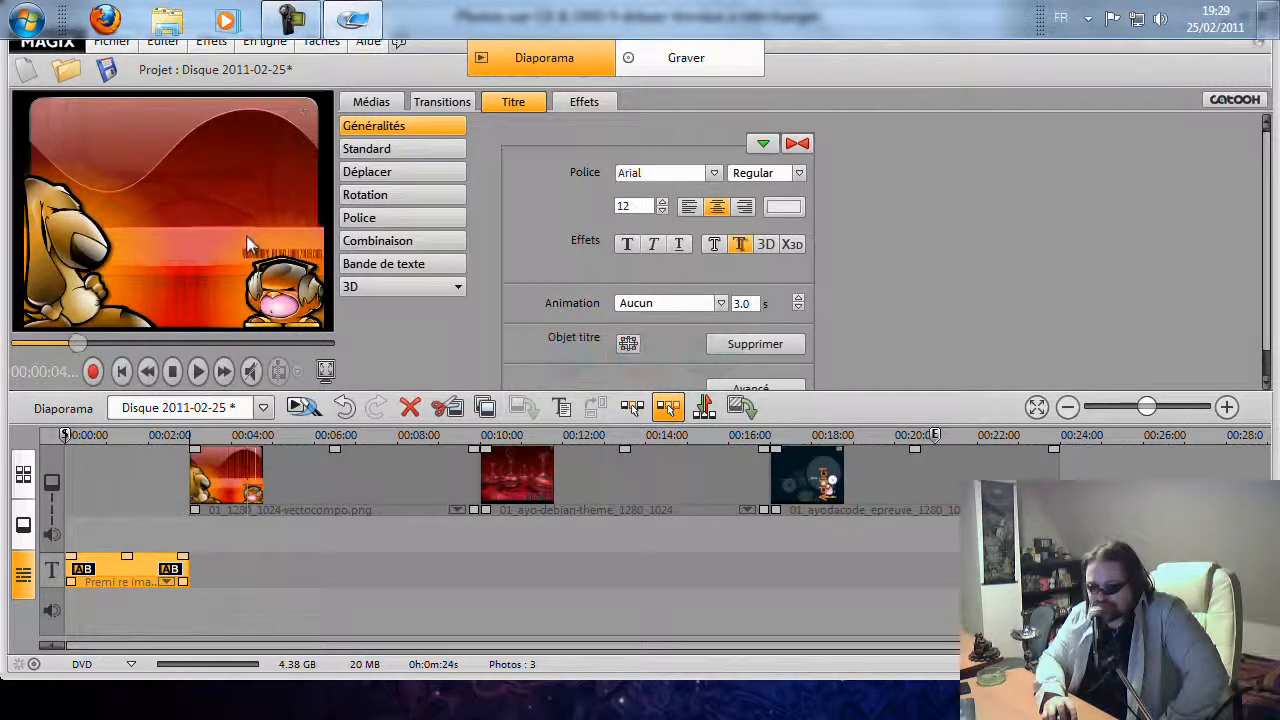
pyautogui.click(171, 372)
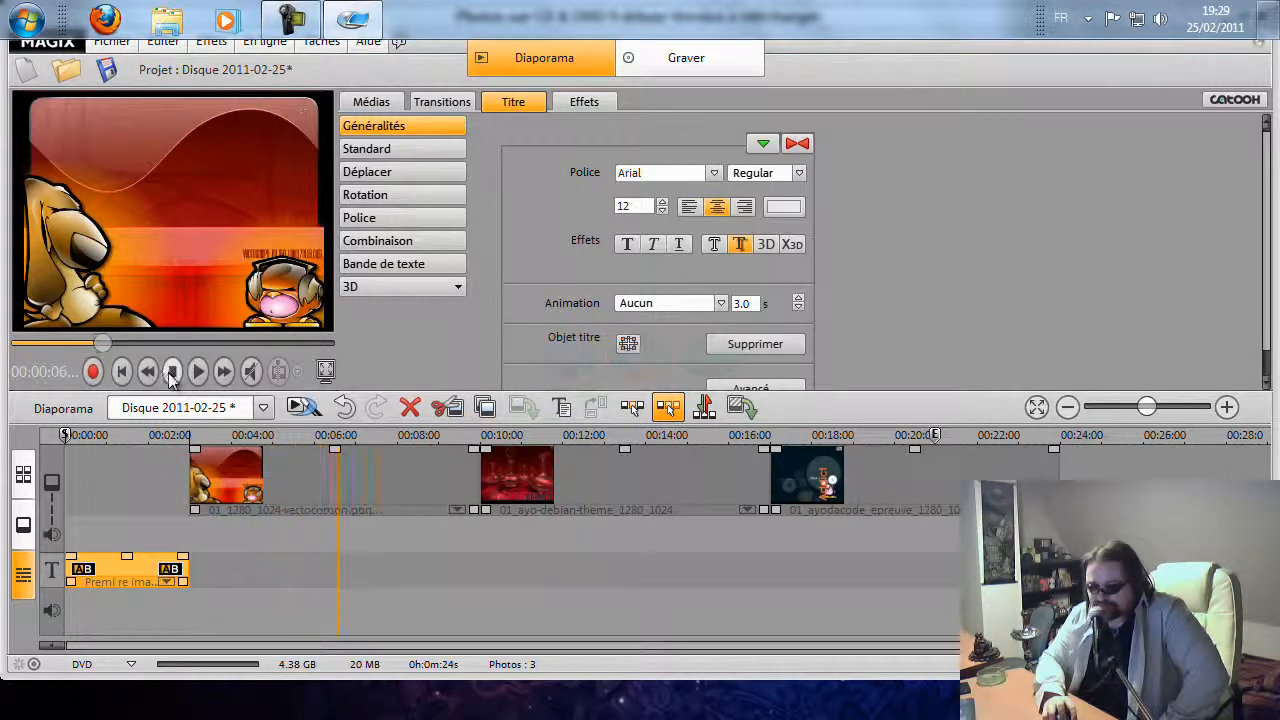
# Add a title to the second image and enter the text "Deuxième image"
pyautogui.click(604, 468)
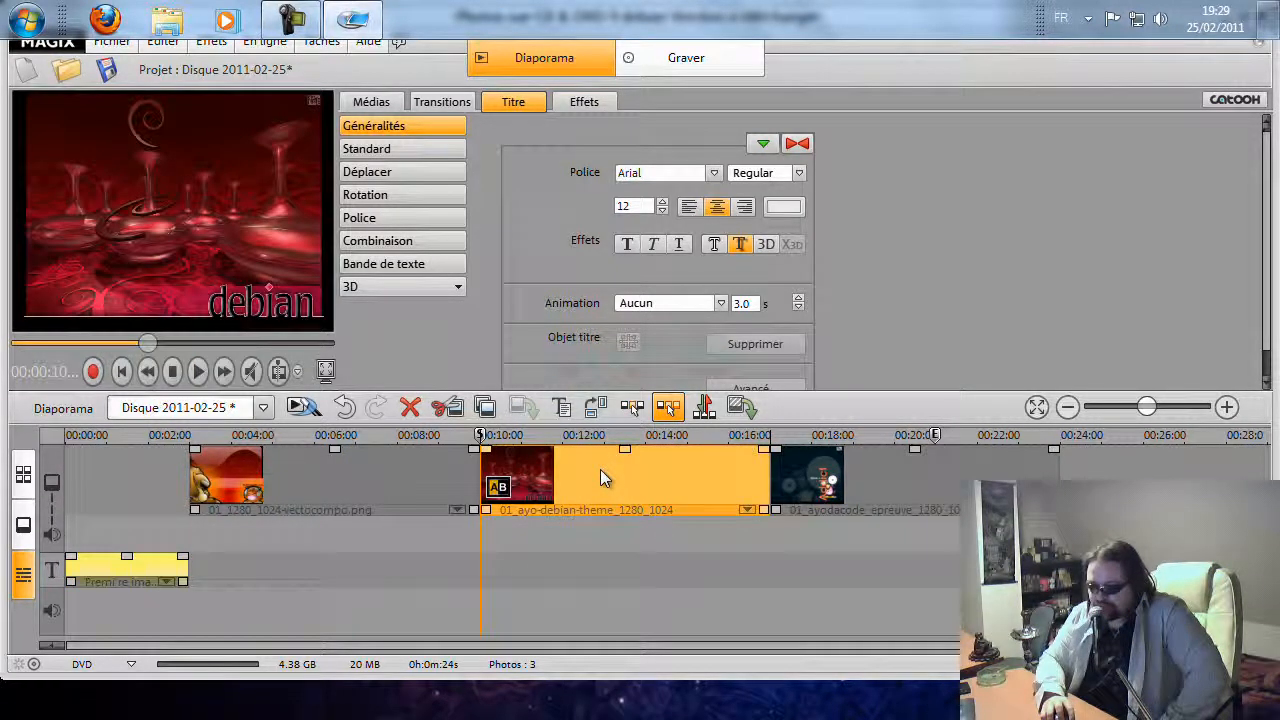
pyautogui.rightClick(600, 469)
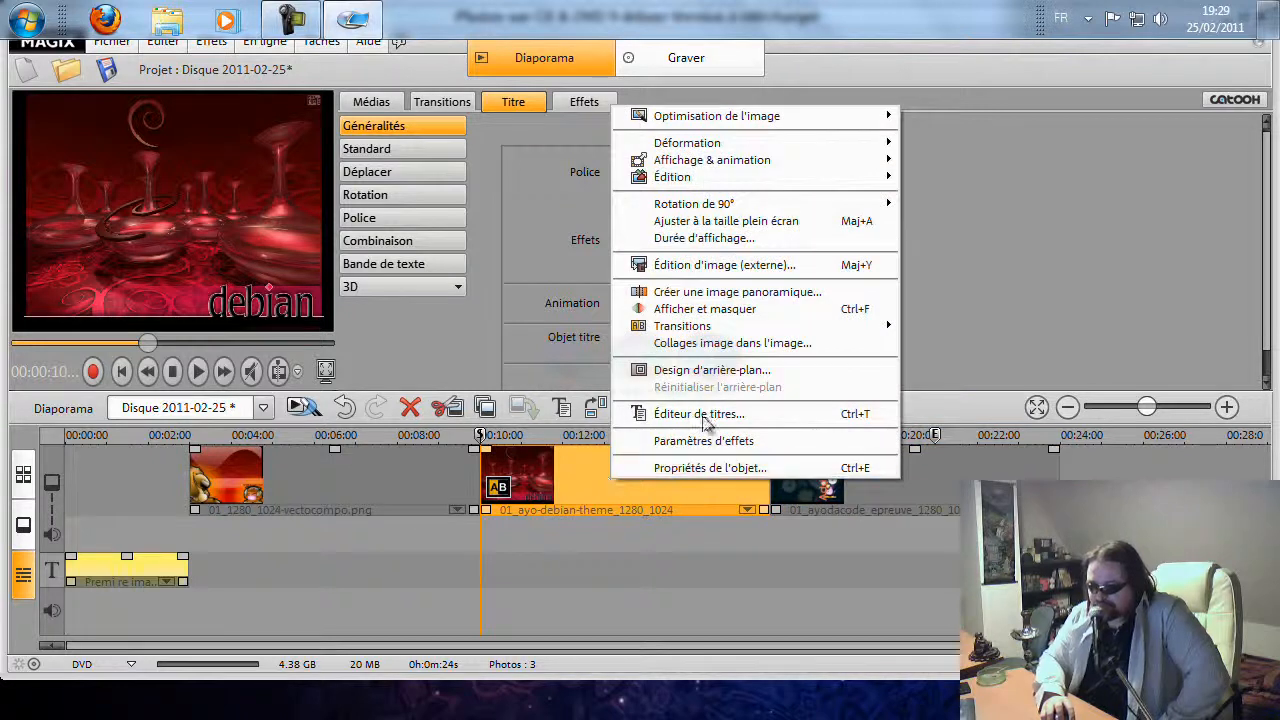
pyautogui.click(700, 414)
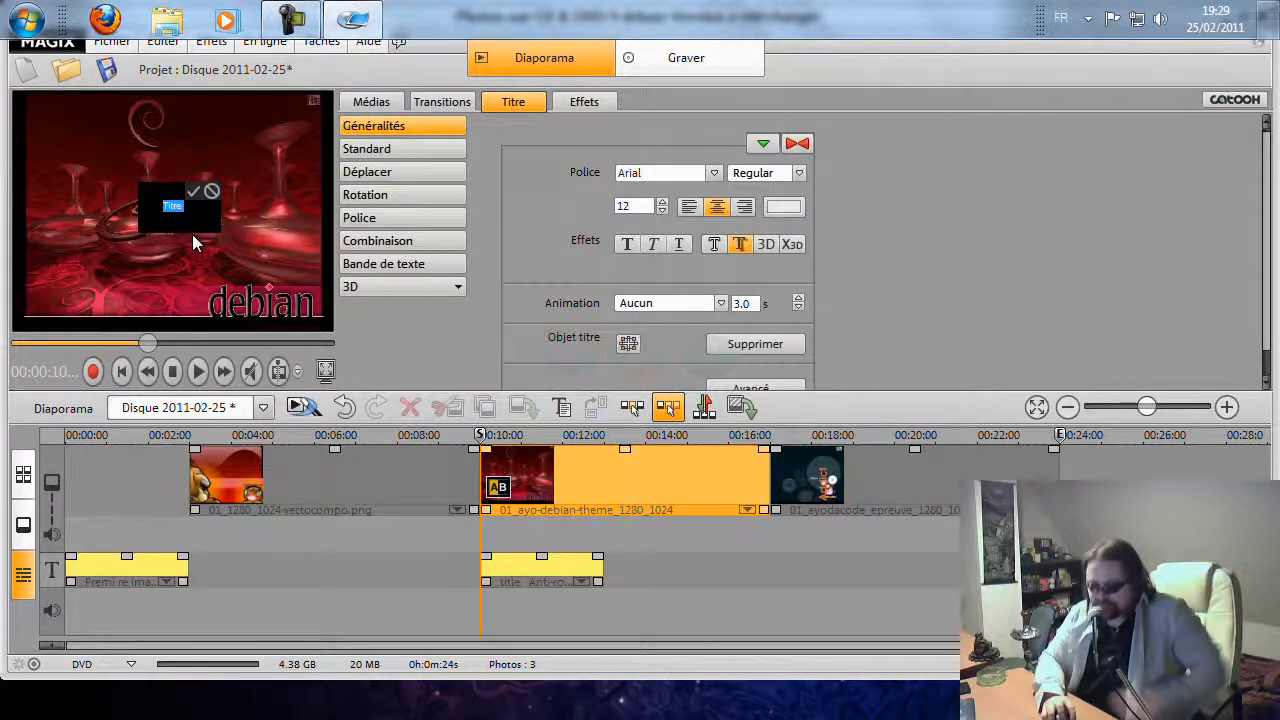
pyautogui.doubleClick(172, 208)
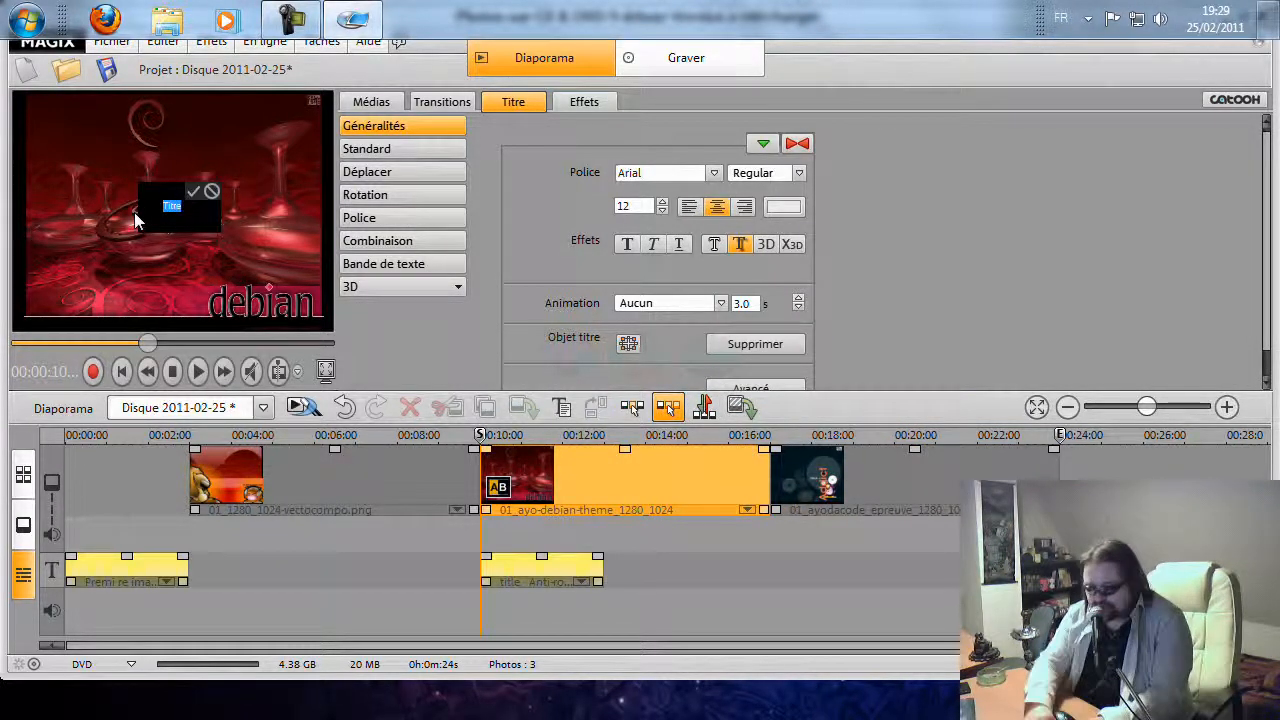
pyautogui.write('De')
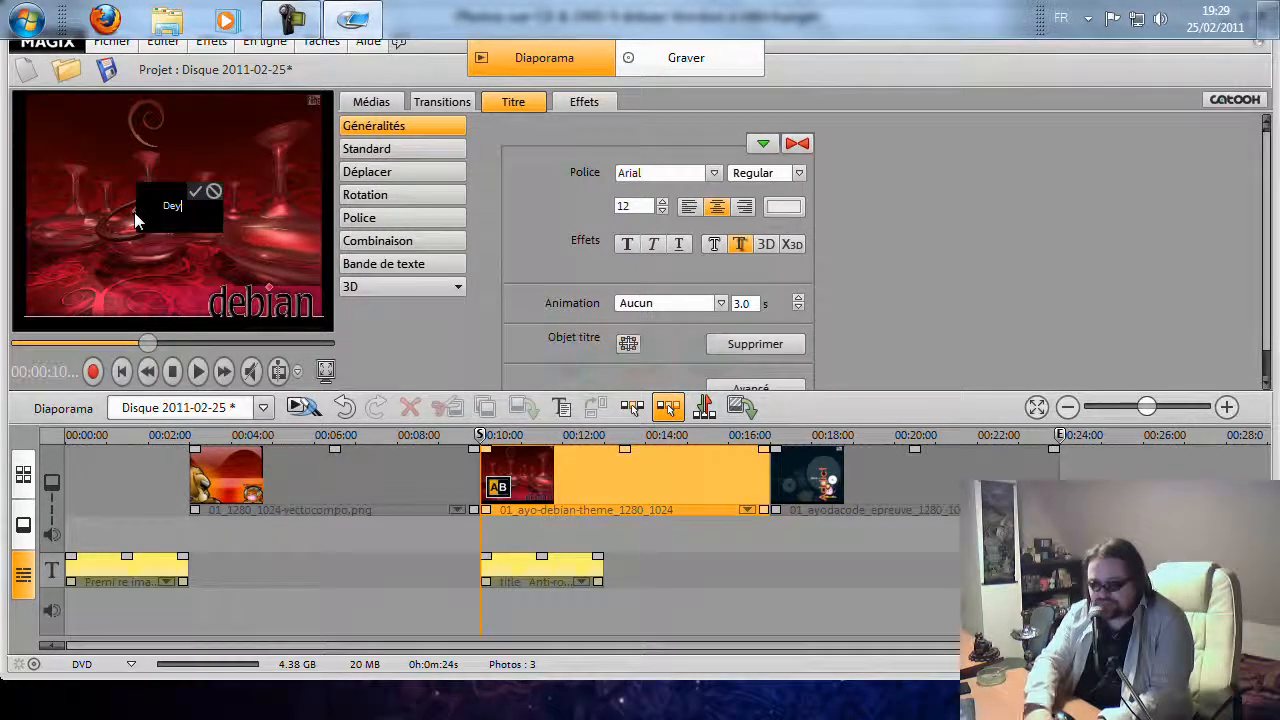
pyautogui.write('uxième image')
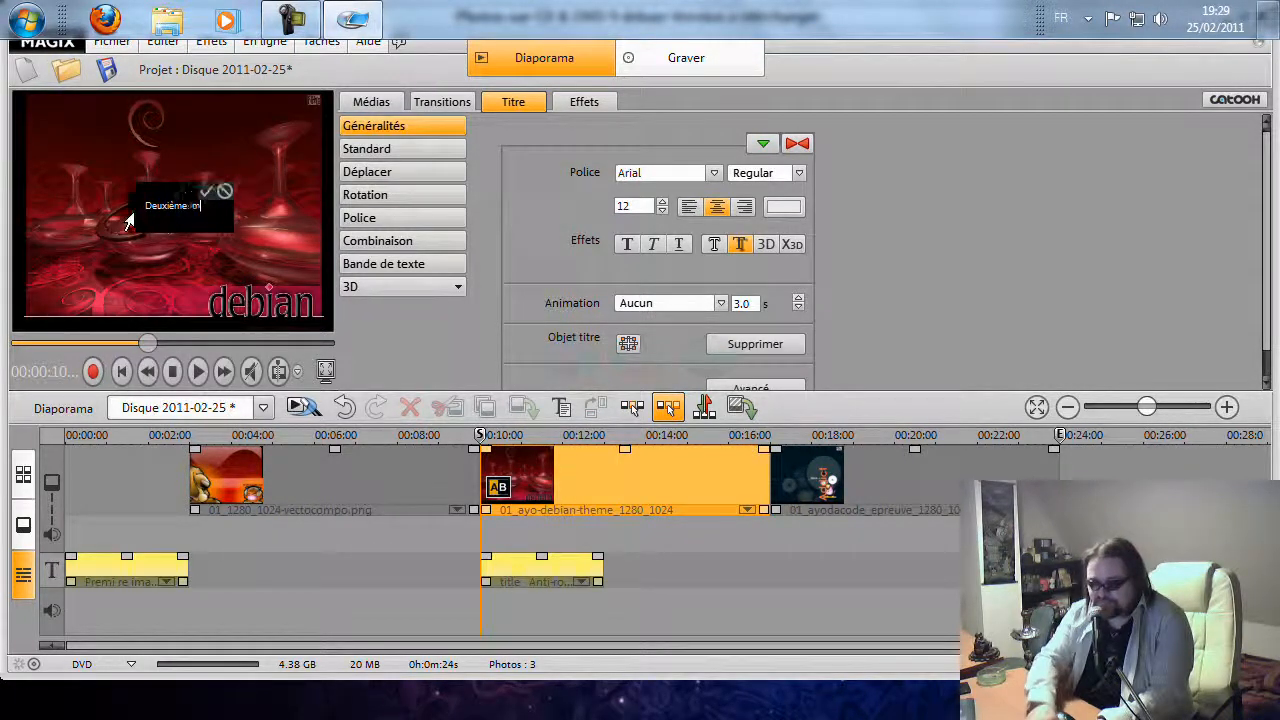
# Set the second title's font size to 40
pyautogui.click(661, 200)
pyautogui.moveTo(218, 208); pyautogui.dragTo(132, 208)
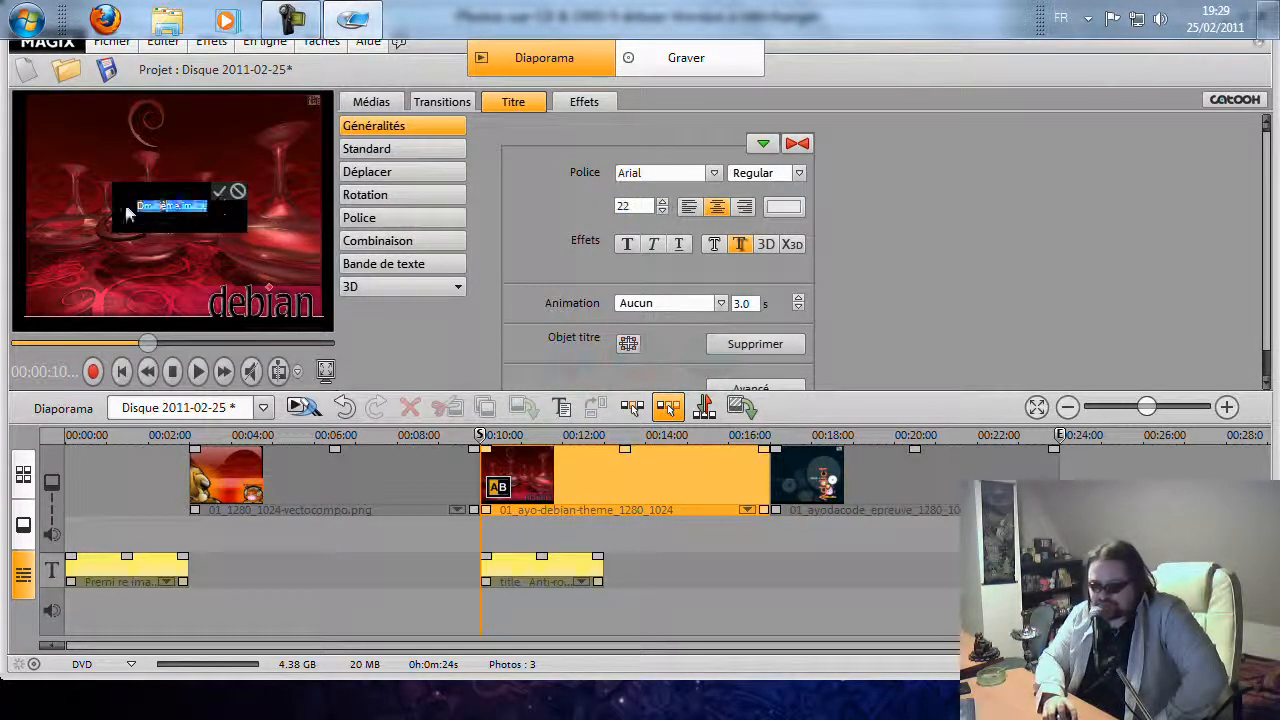
pyautogui.click(662, 202)
pyautogui.click(662, 202)
pyautogui.click(662, 202)
pyautogui.click(662, 202)
pyautogui.click(662, 202)
pyautogui.moveTo(661, 203); pyautogui.dragTo(662, 208)
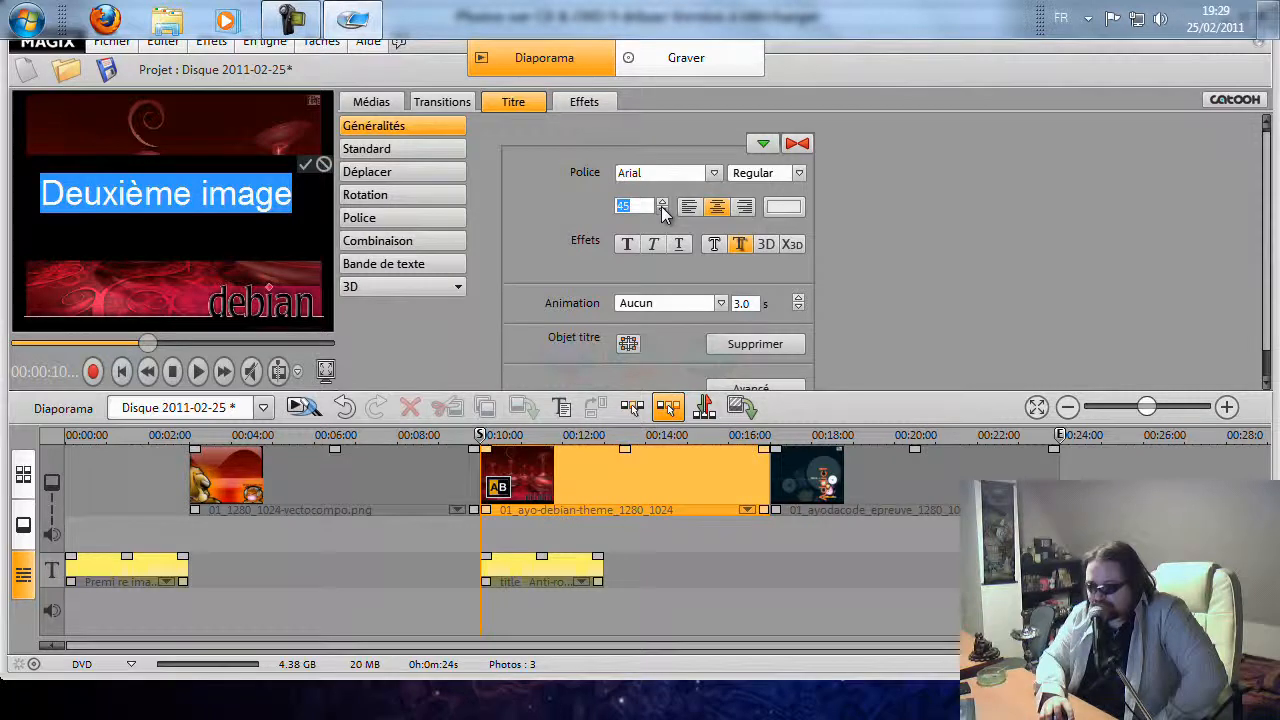
pyautogui.click(662, 210)
pyautogui.click(662, 210)
pyautogui.click(662, 210)
pyautogui.click(662, 210)
pyautogui.click(662, 210)
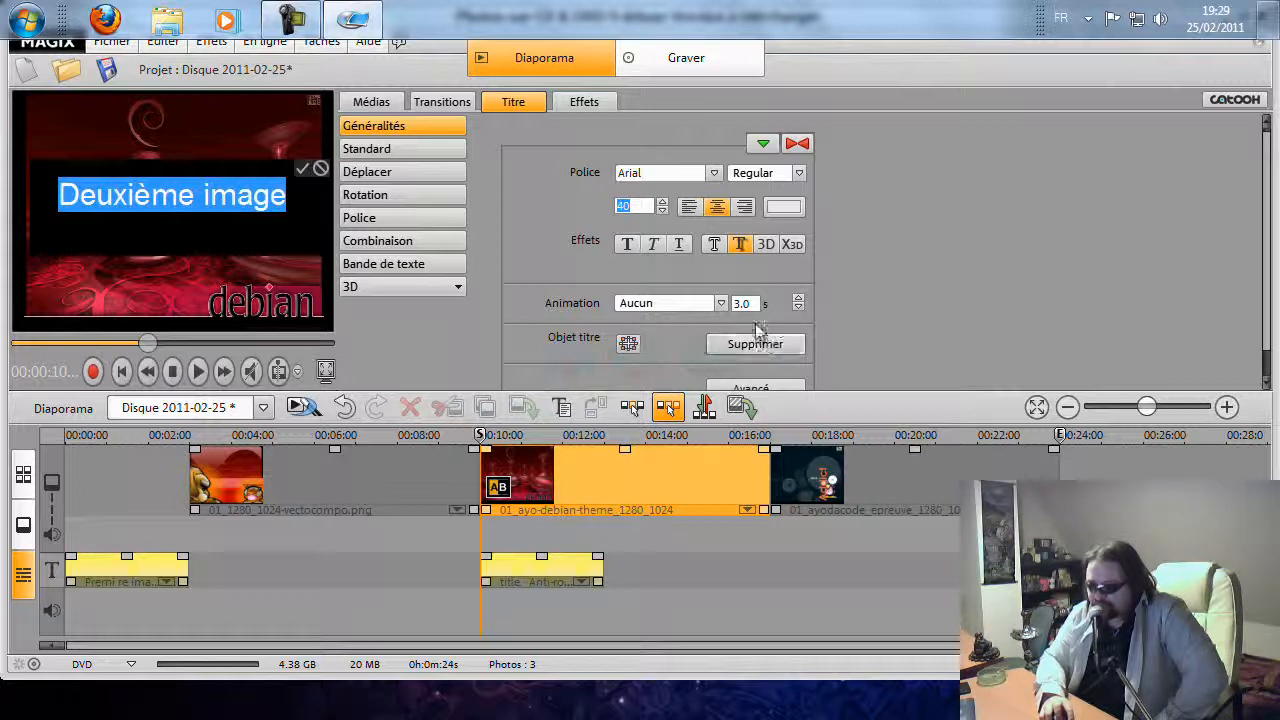
# Shift the second image to start about 13 seconds in, keeping its title clip starting at 10 seconds
pyautogui.click(625, 476)
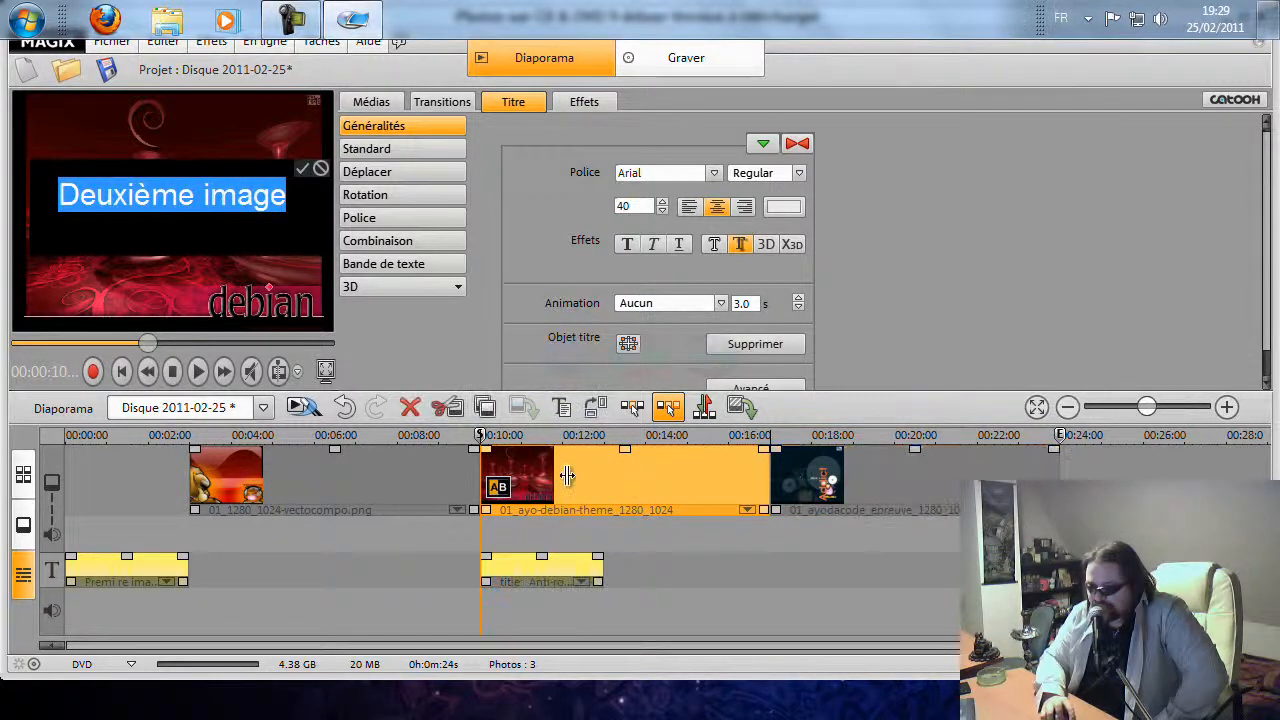
pyautogui.moveTo(569, 464); pyautogui.dragTo(712, 466)
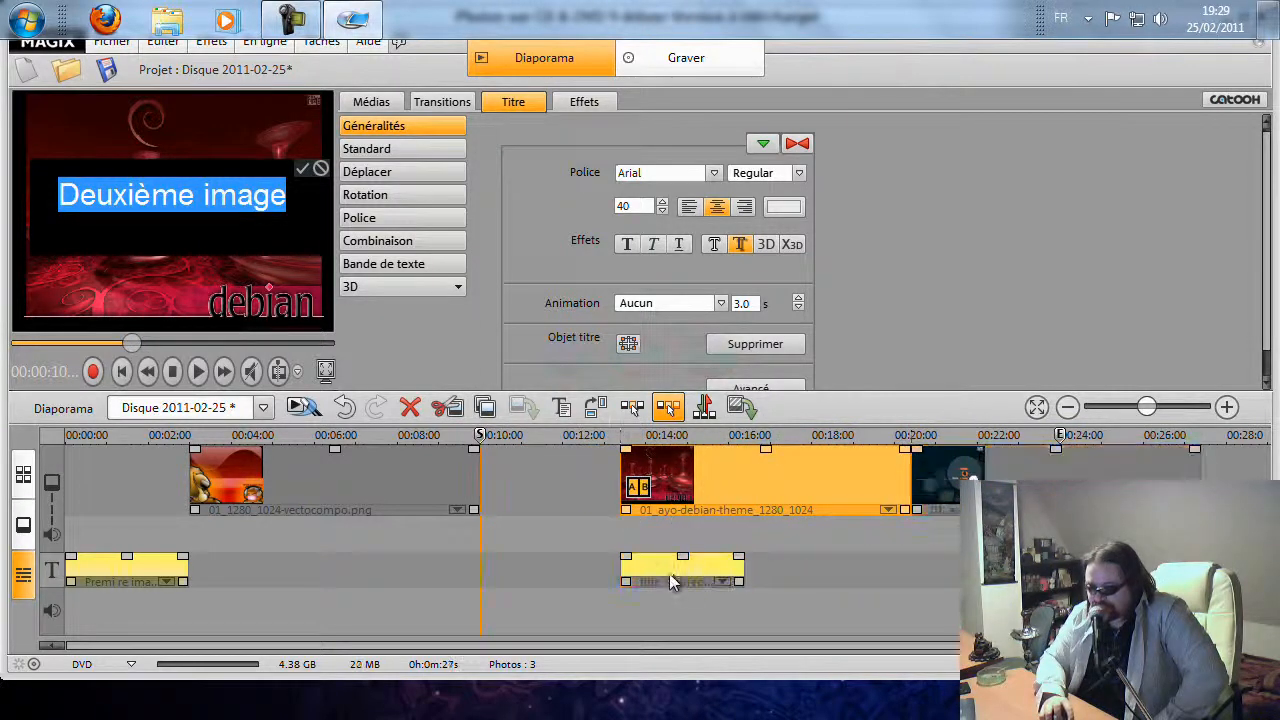
pyautogui.click(666, 569)
pyautogui.moveTo(666, 569); pyautogui.dragTo(527, 569)
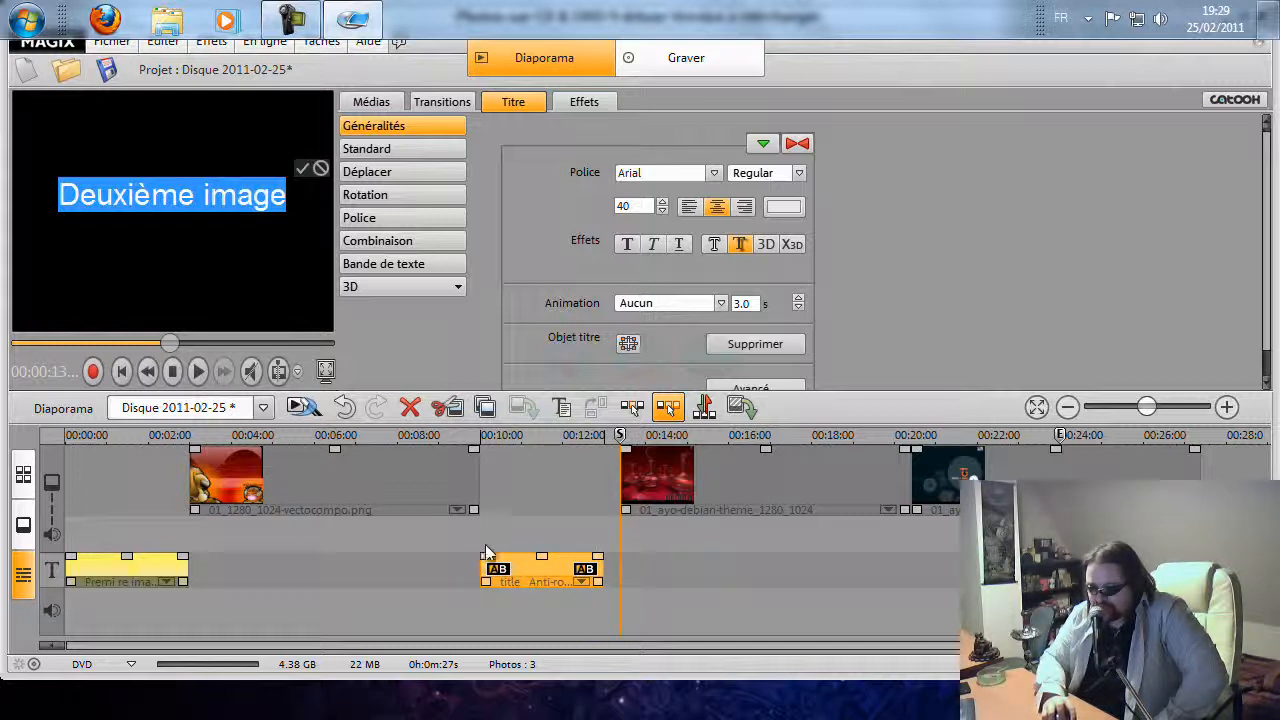
pyautogui.moveTo(719, 474); pyautogui.dragTo(703, 483)
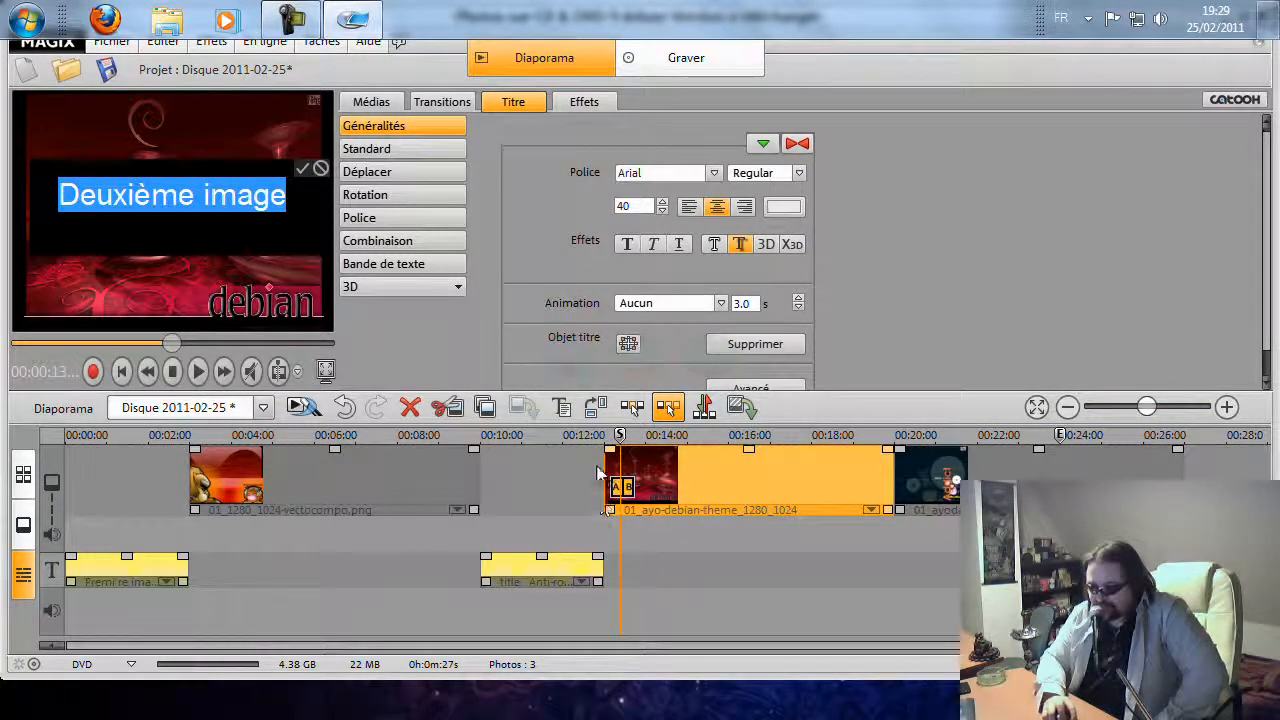
# Confirm the second title's edits and preview the slideshow from the start
pyautogui.click(302, 168)
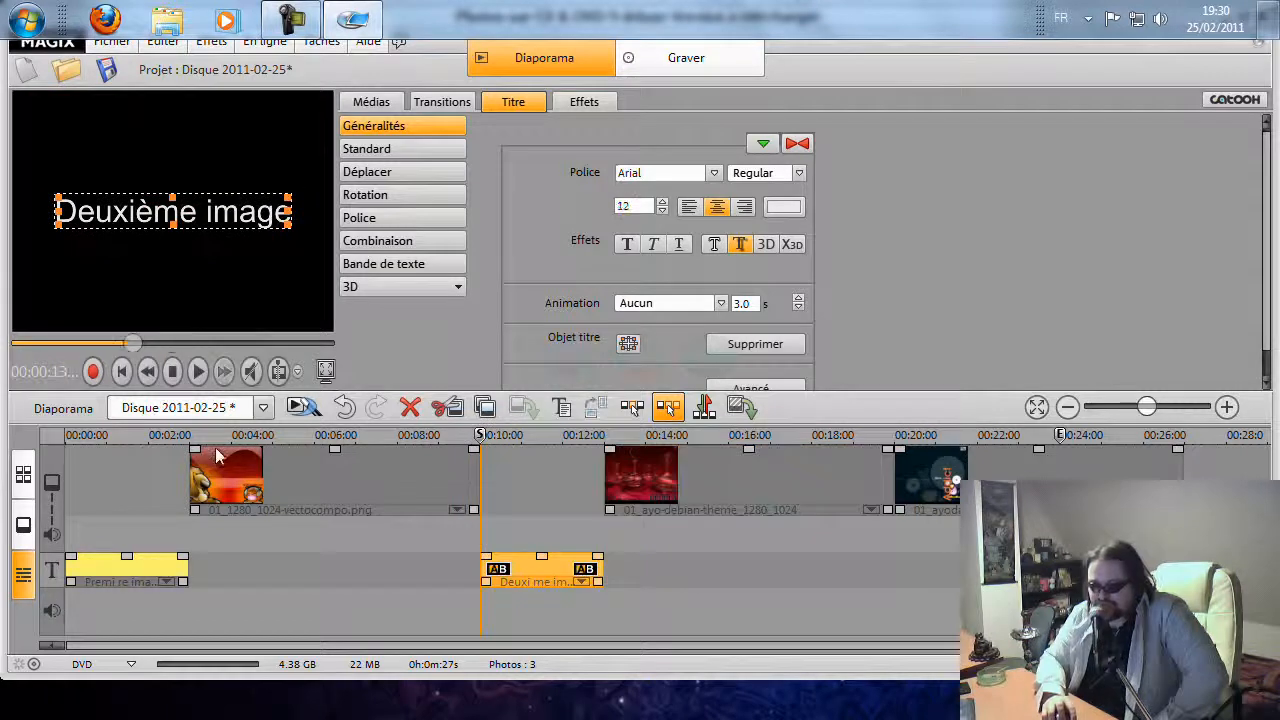
pyautogui.click(136, 568)
pyautogui.click(198, 372)
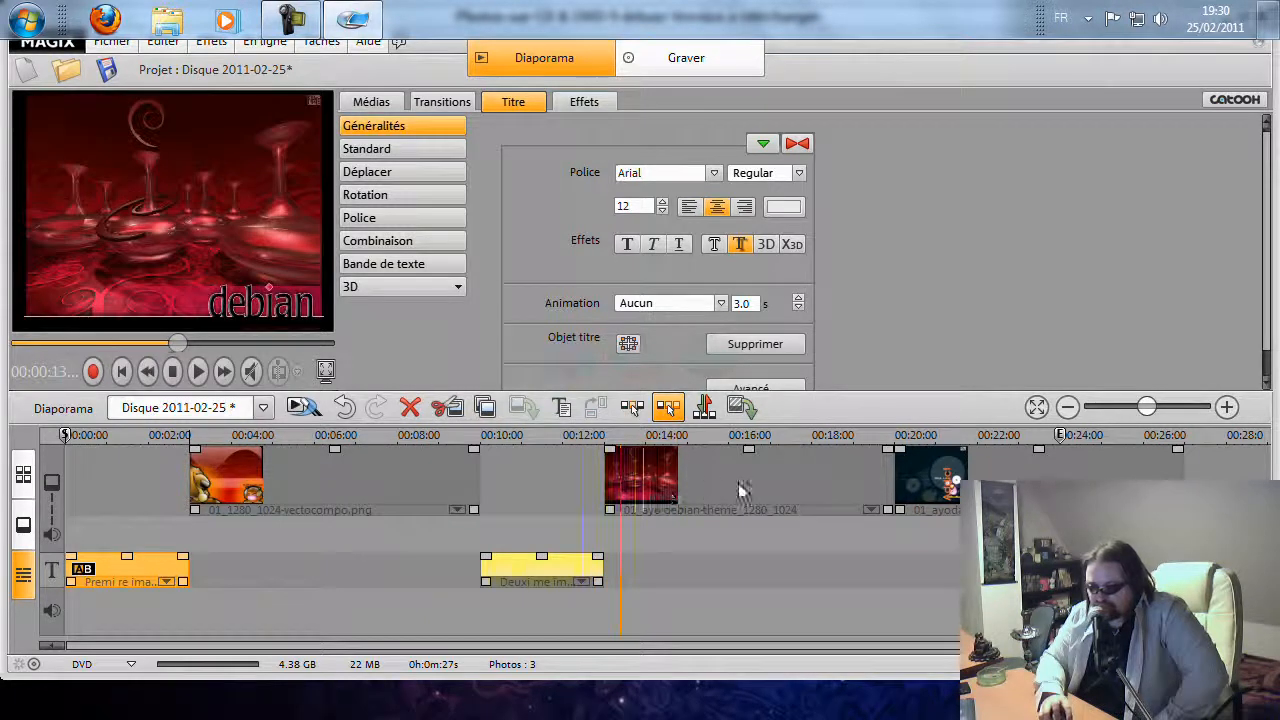
pyautogui.click(172, 371)
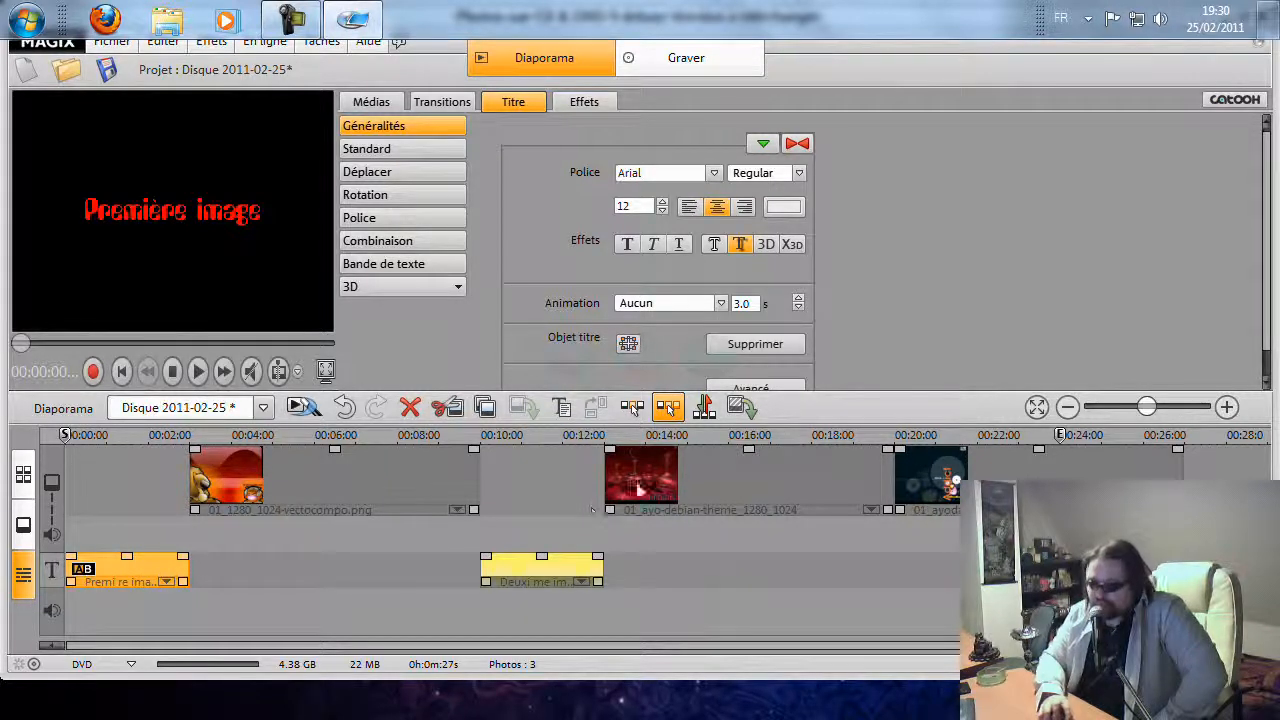
# Apply the Générique de fin standard animation to the first title and preview it
pyautogui.click(724, 479)
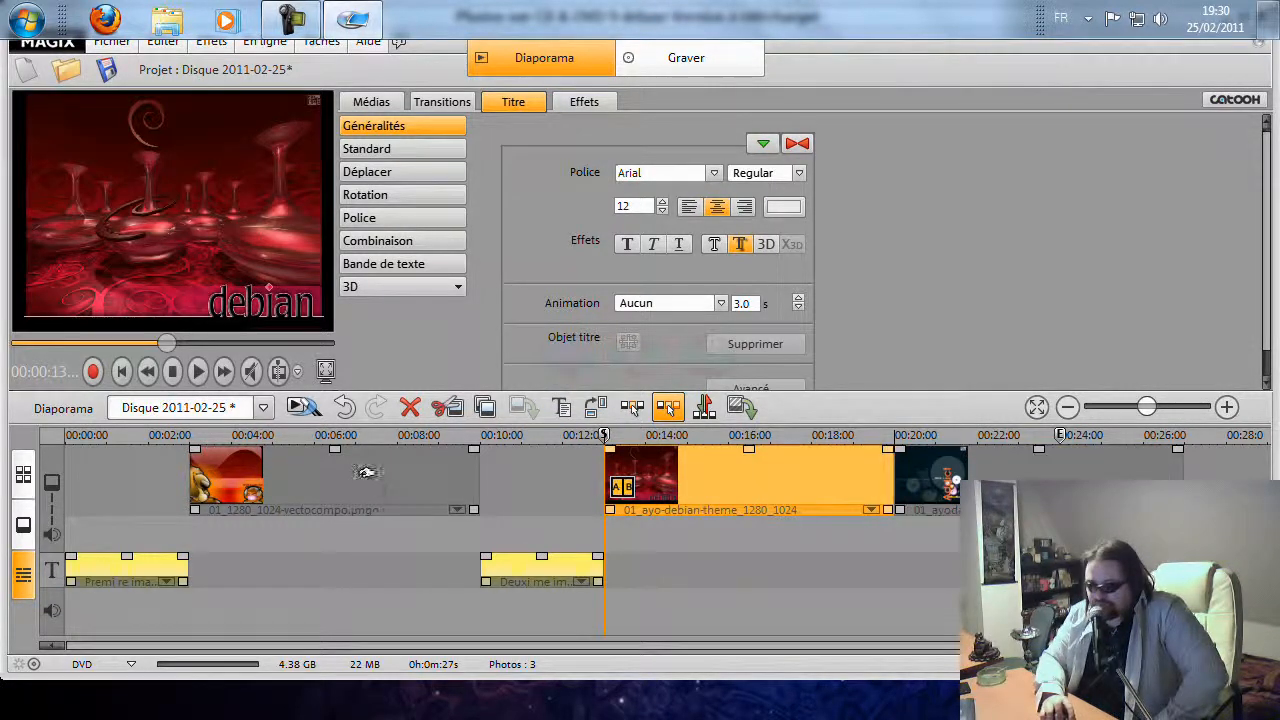
pyautogui.click(442, 497)
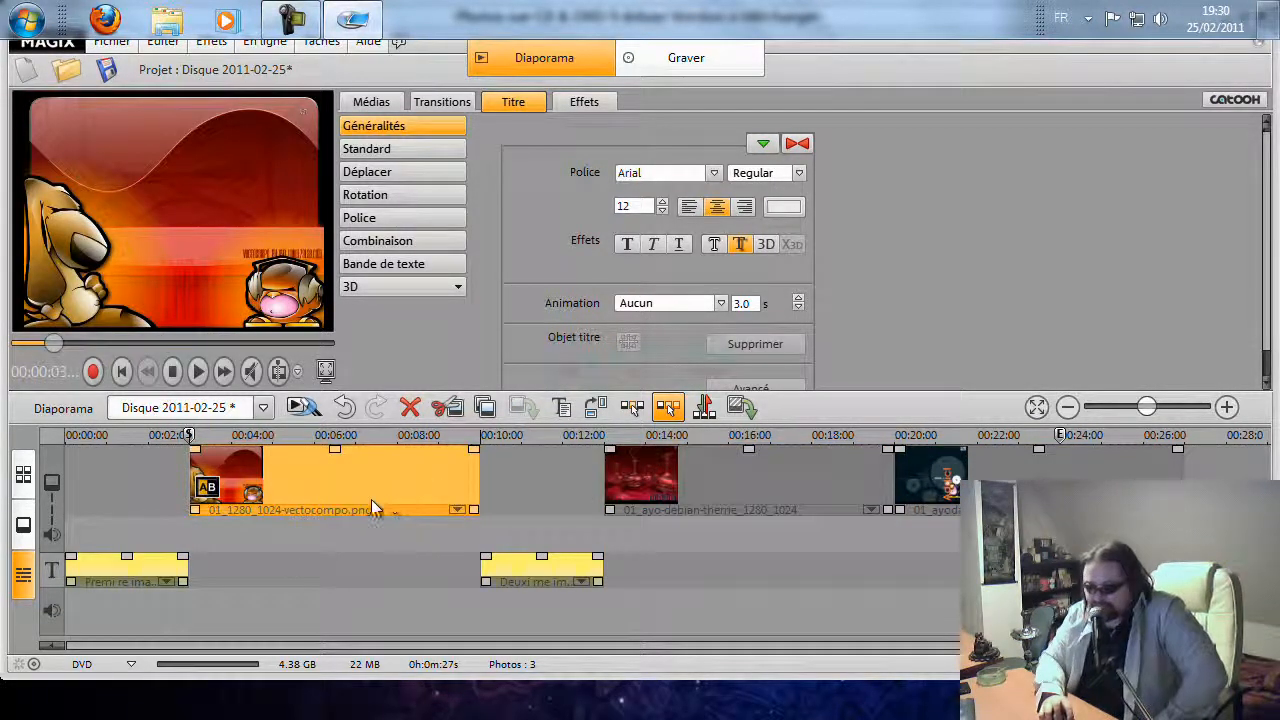
pyautogui.click(136, 565)
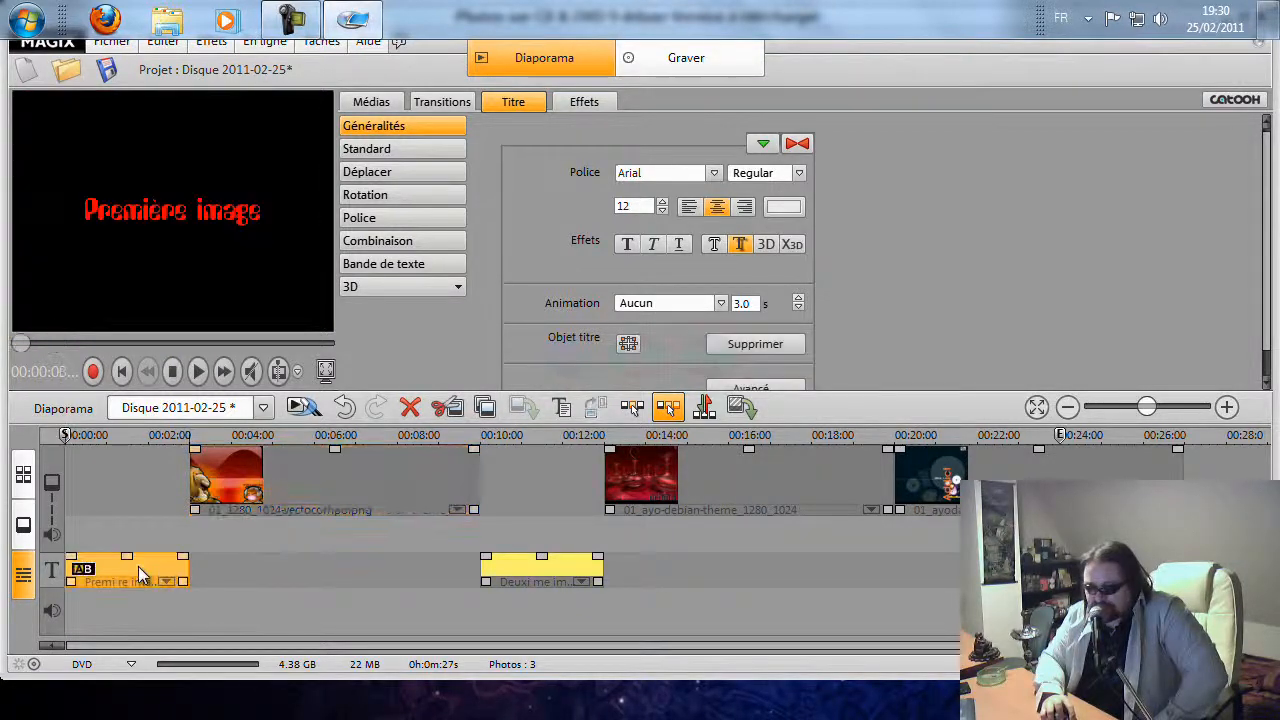
pyautogui.doubleClick(138, 566)
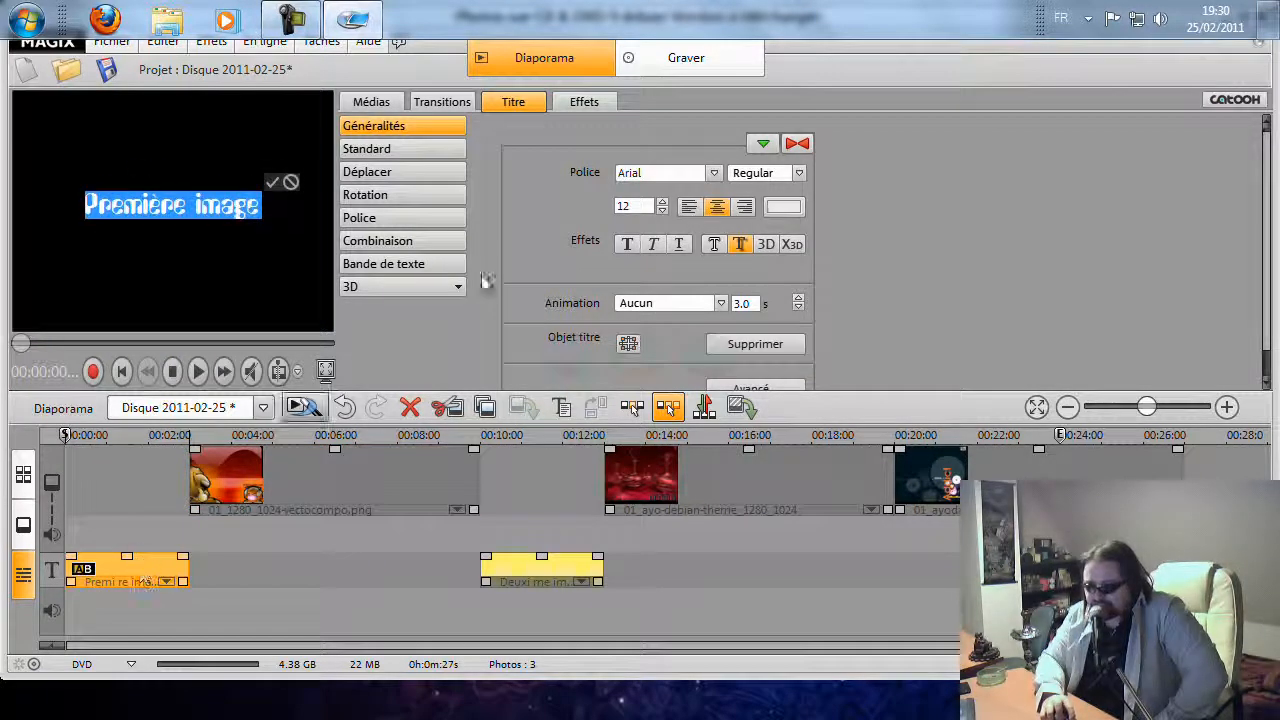
pyautogui.click(408, 149)
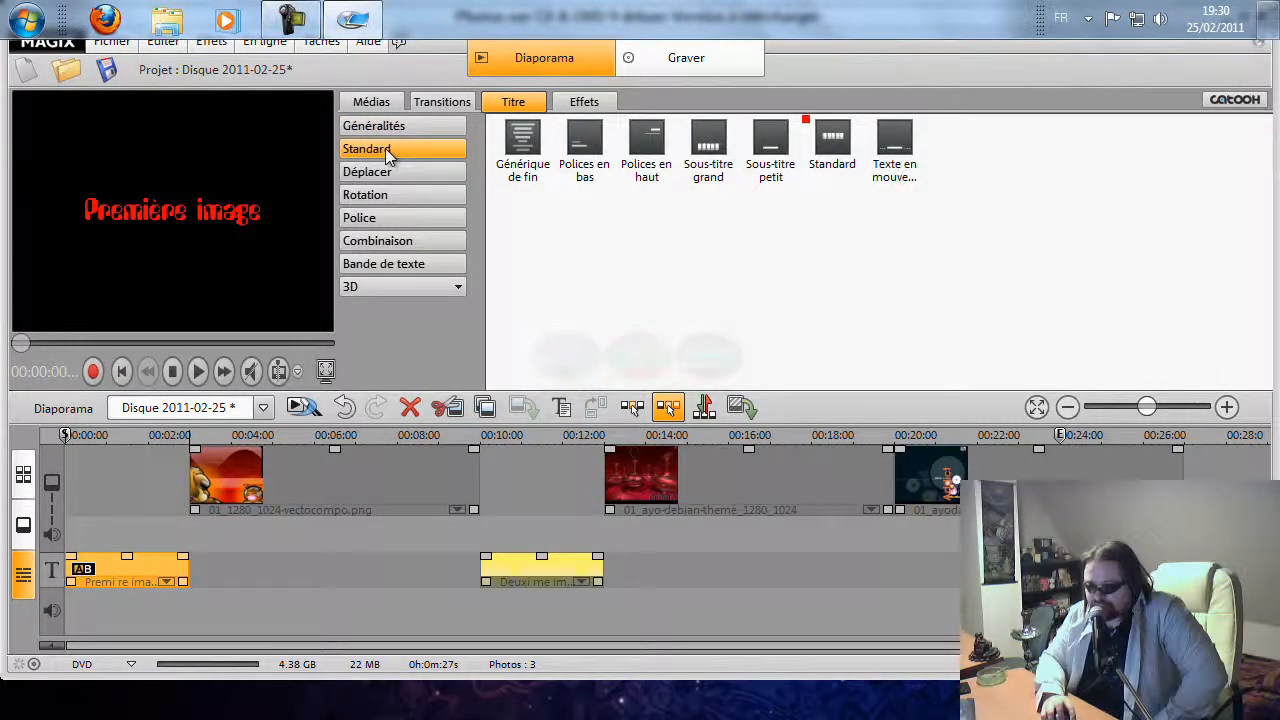
pyautogui.click(385, 240)
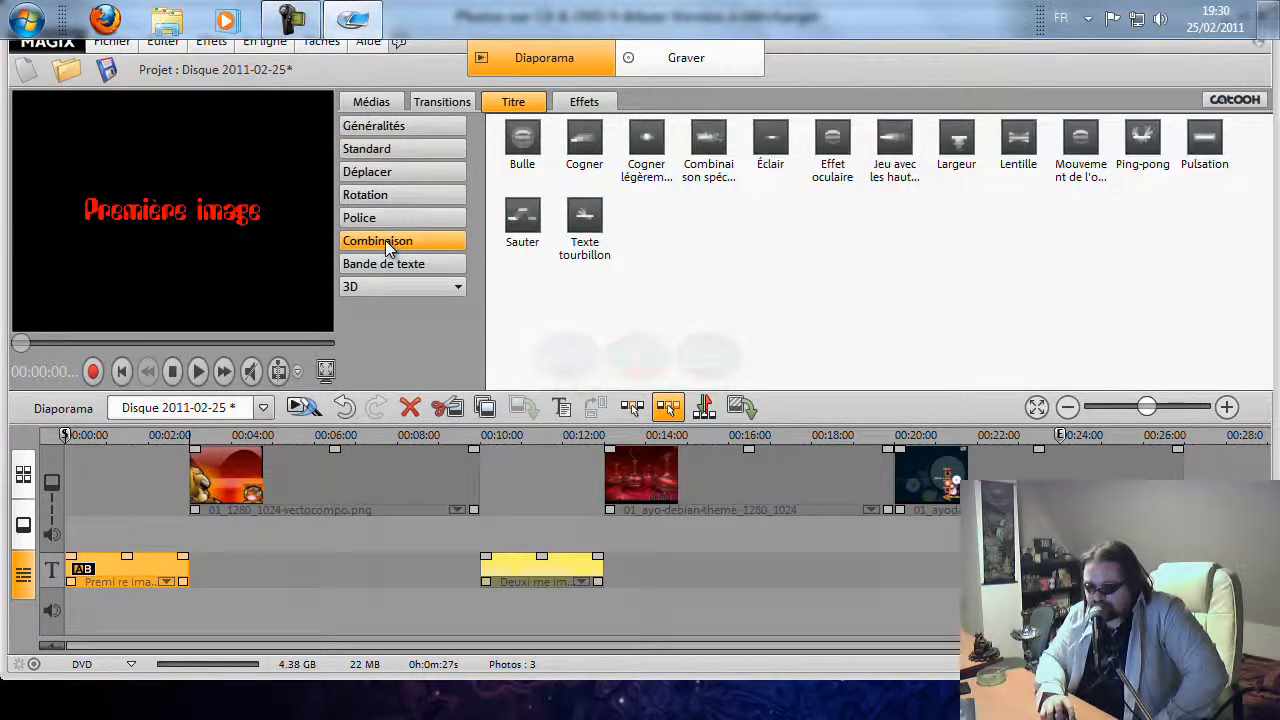
pyautogui.click(400, 151)
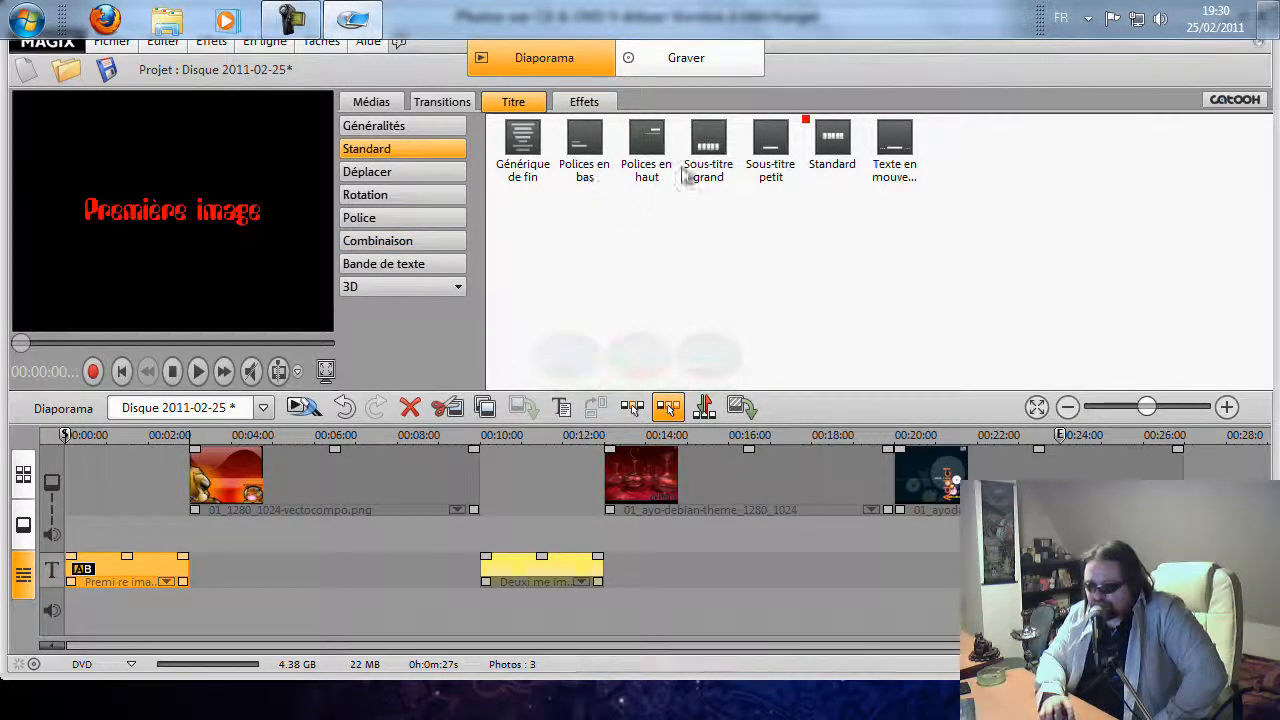
pyautogui.click(528, 143)
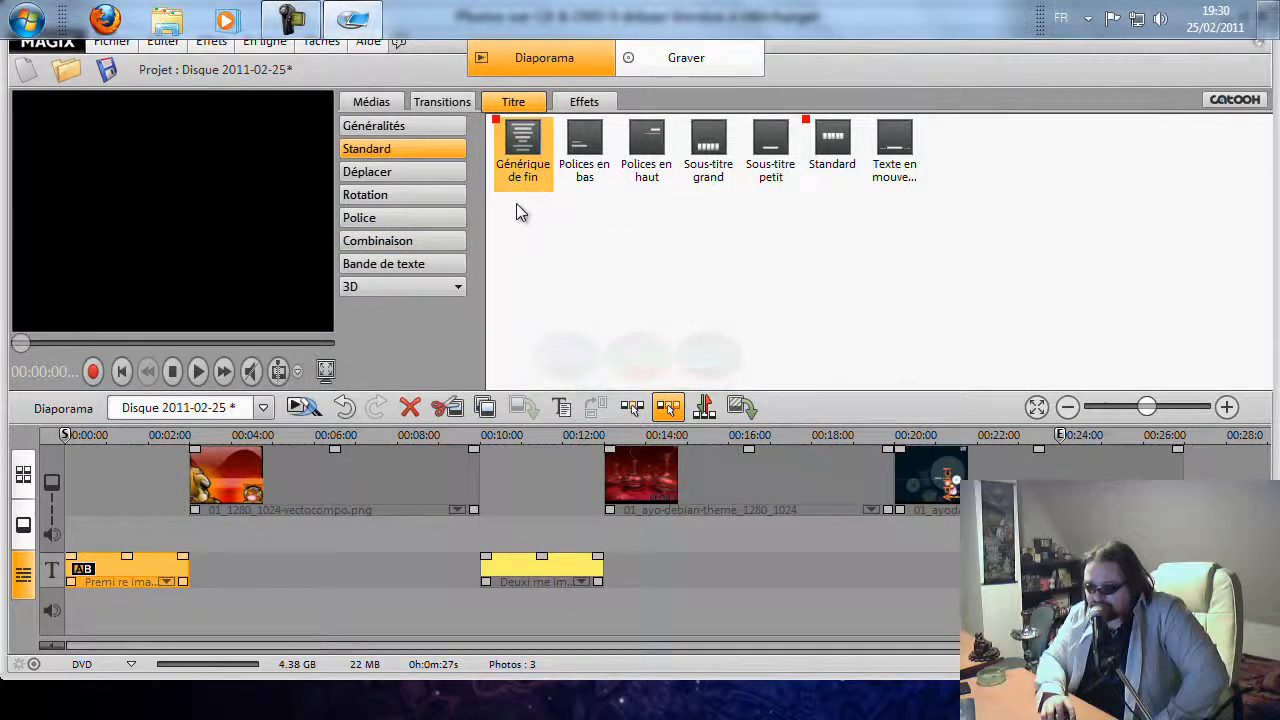
pyautogui.click(198, 371)
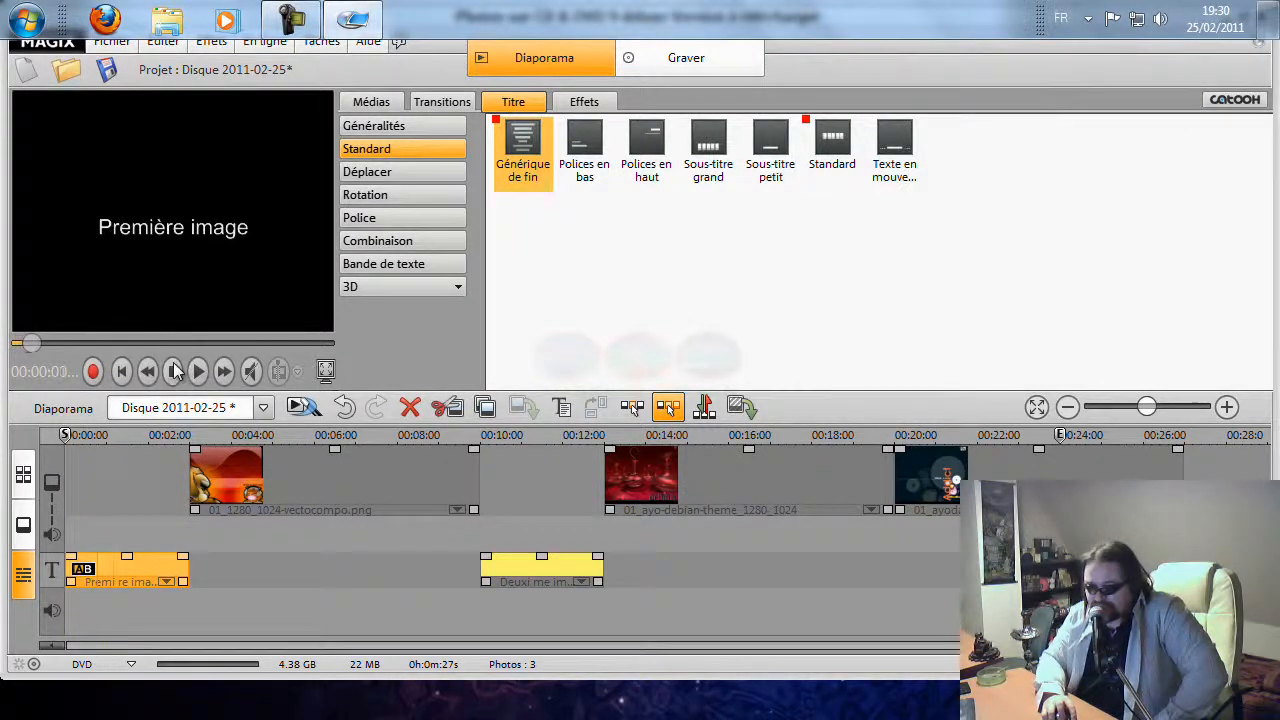
pyautogui.click(172, 371)
# Apply the Rotation animation from the Déplacer category to the first title and preview it
pyautogui.click(403, 173)
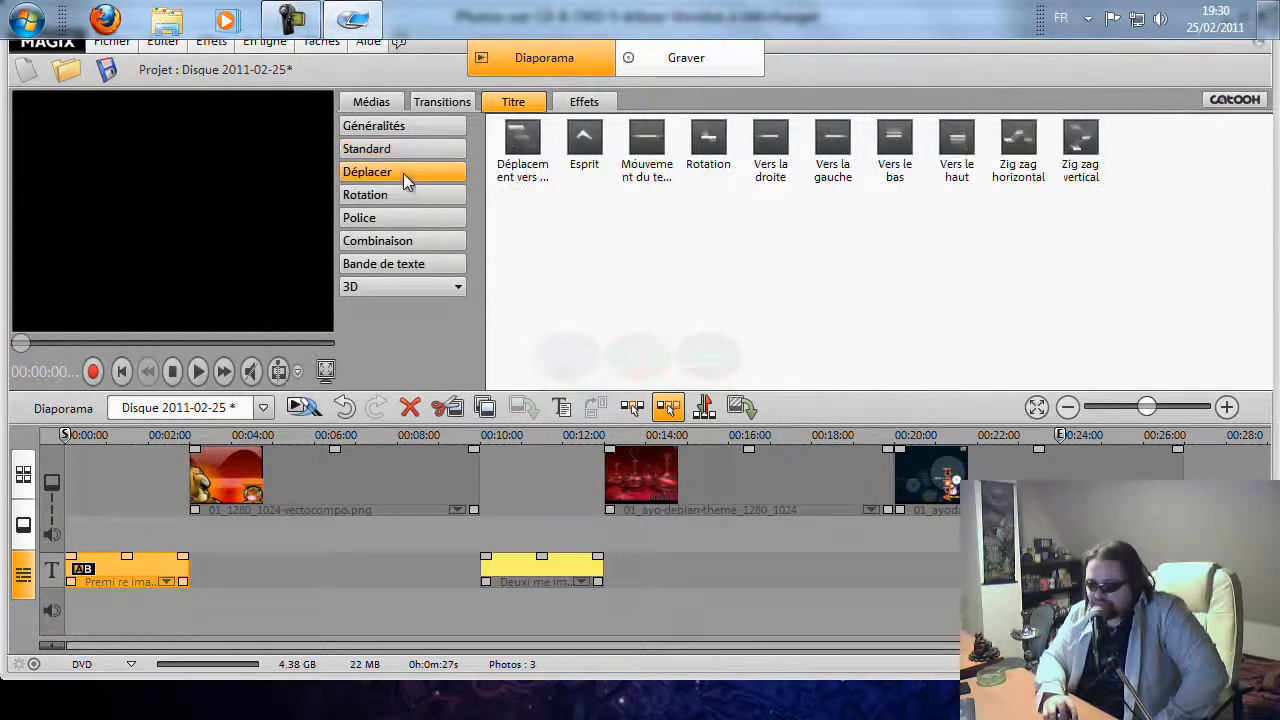
pyautogui.click(714, 148)
pyautogui.click(197, 372)
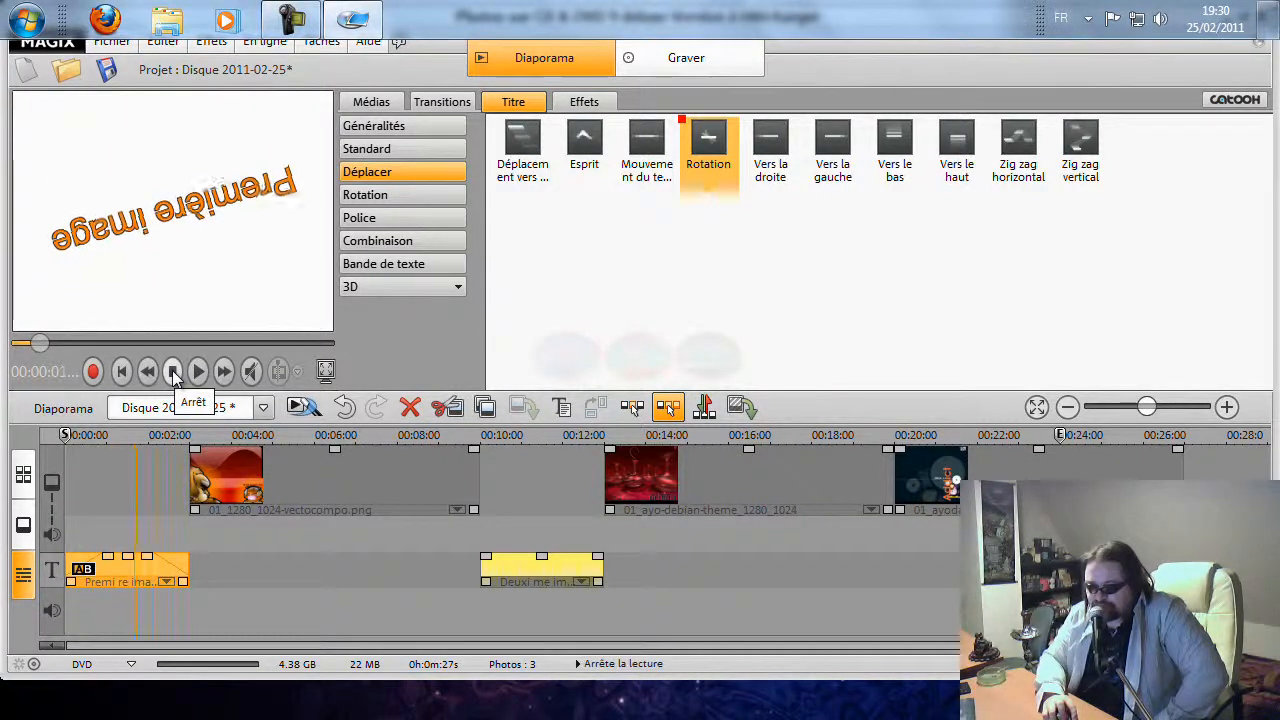
pyautogui.click(172, 372)
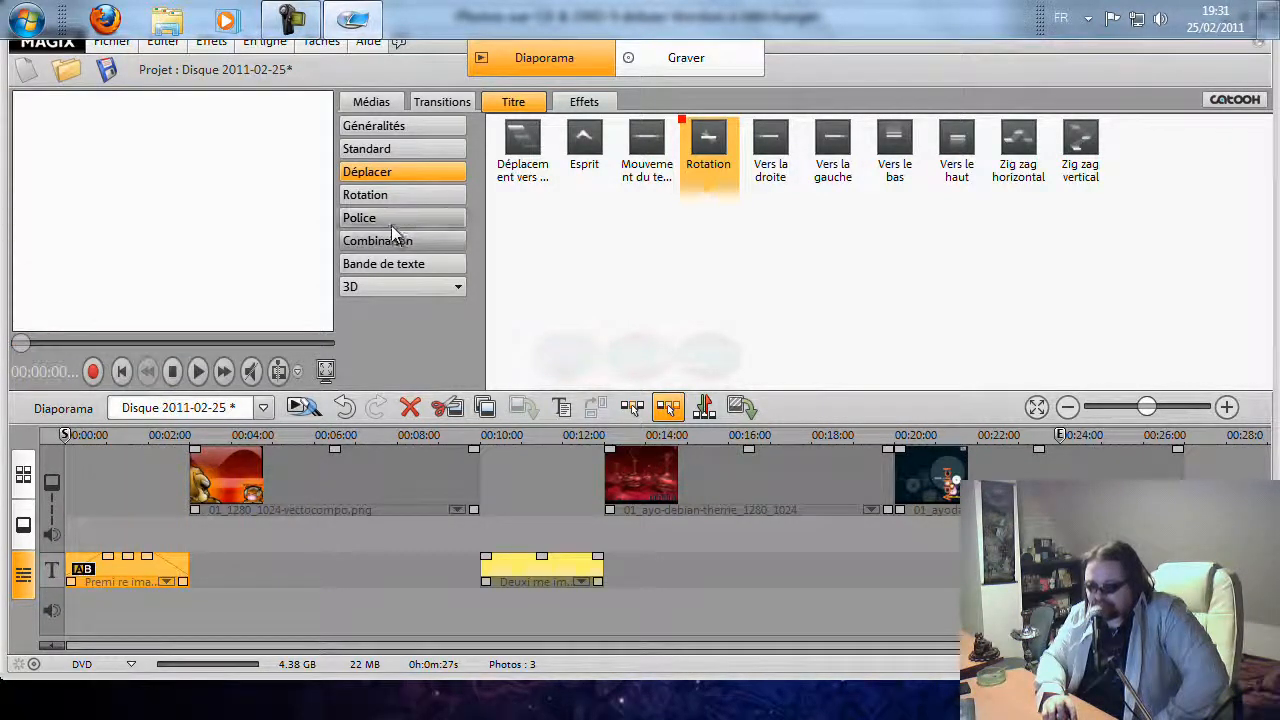
# Browse the title animation categories, including the 3D Animé templates
pyautogui.click(396, 193)
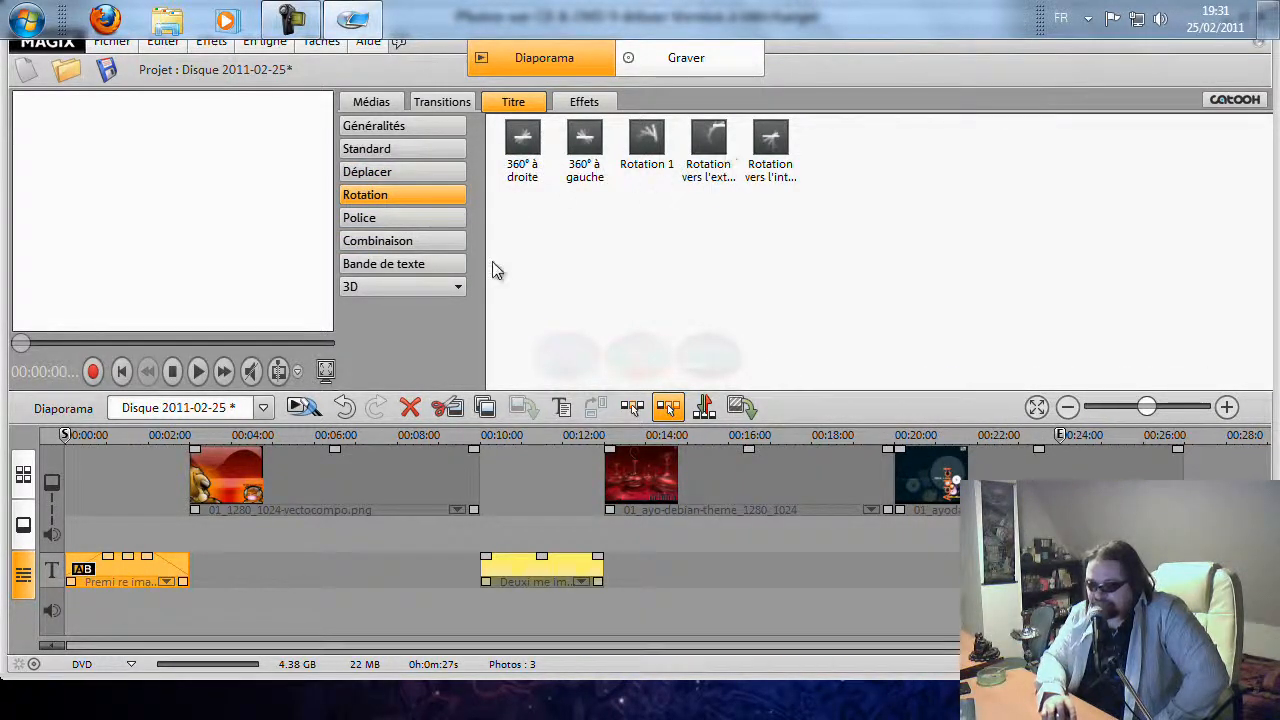
pyautogui.click(393, 217)
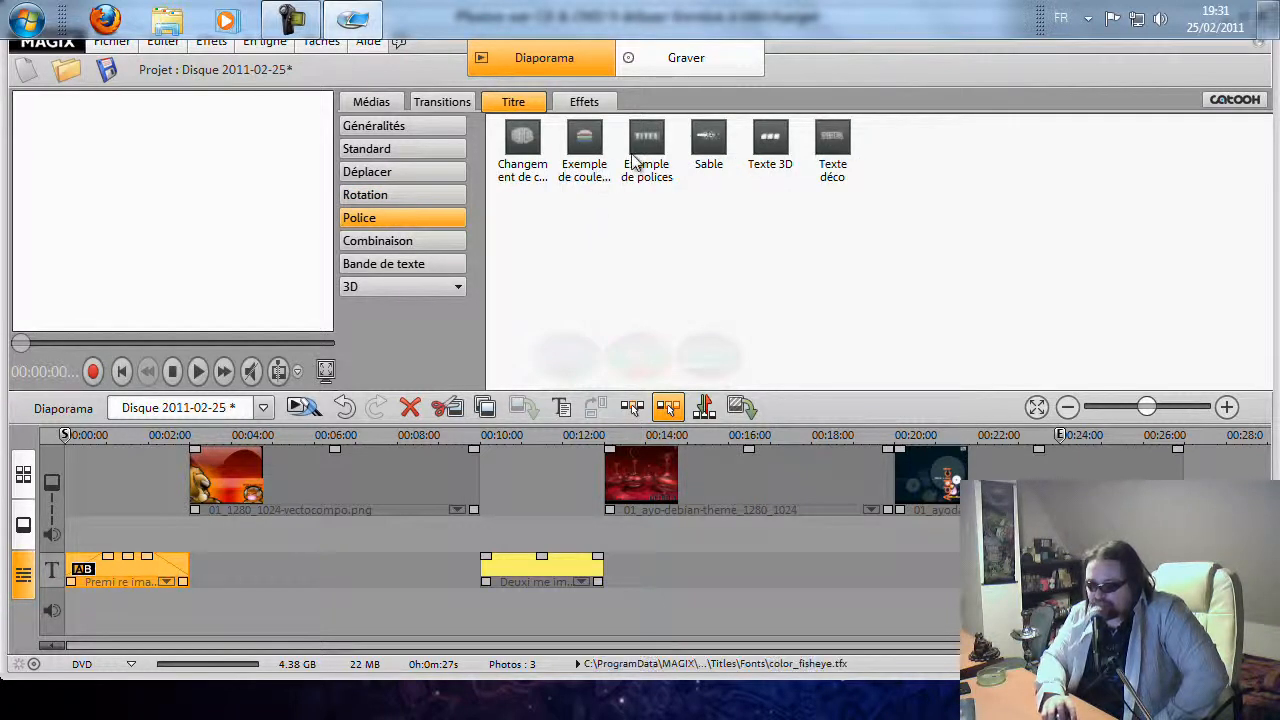
pyautogui.click(418, 247)
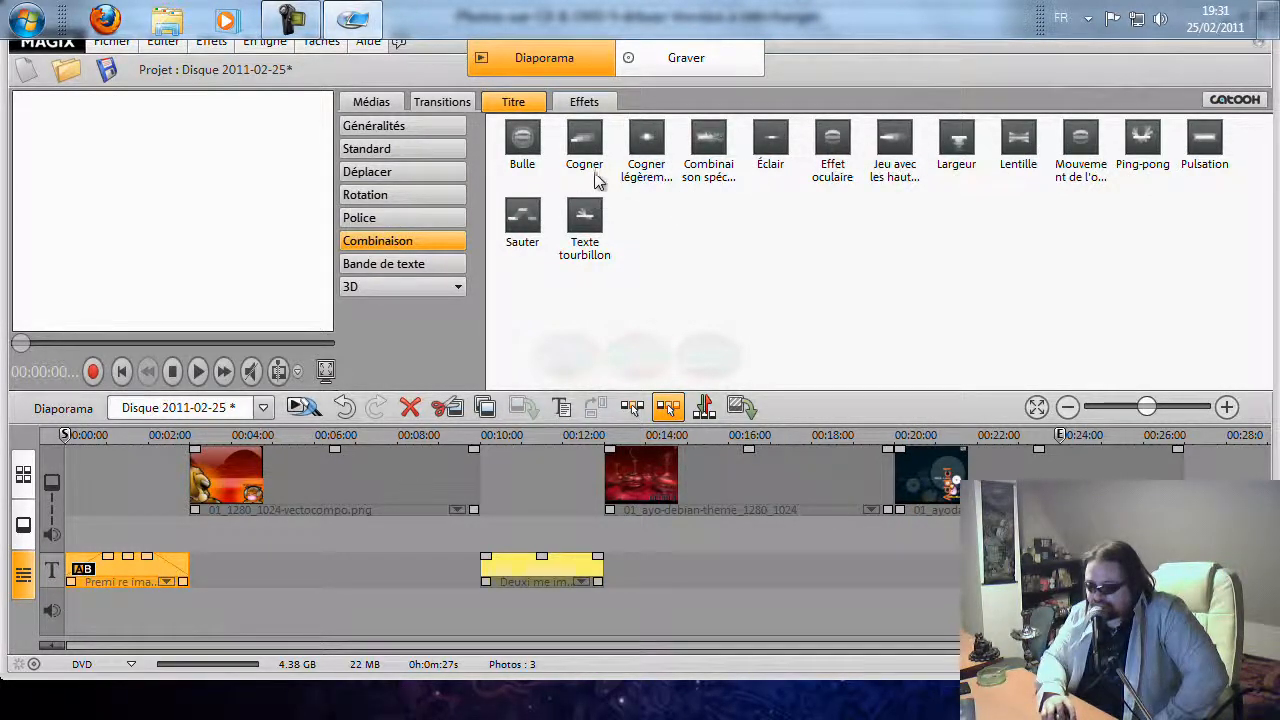
pyautogui.click(393, 266)
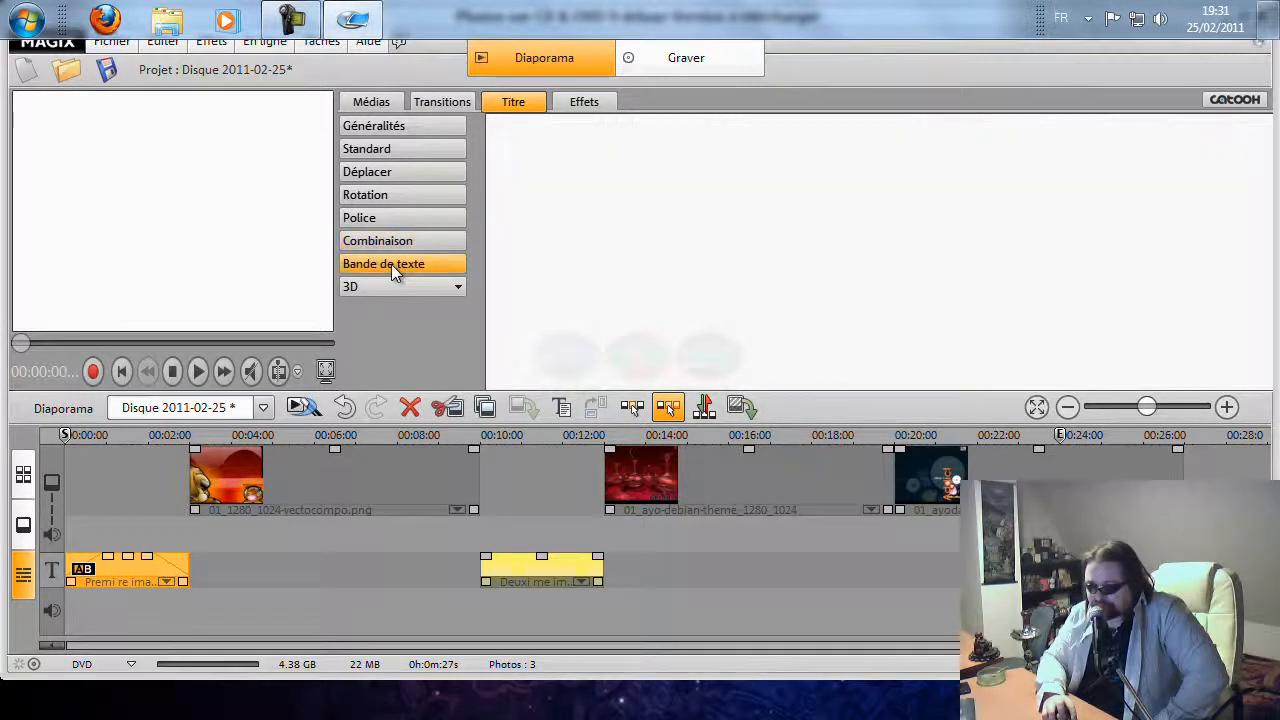
pyautogui.click(456, 289)
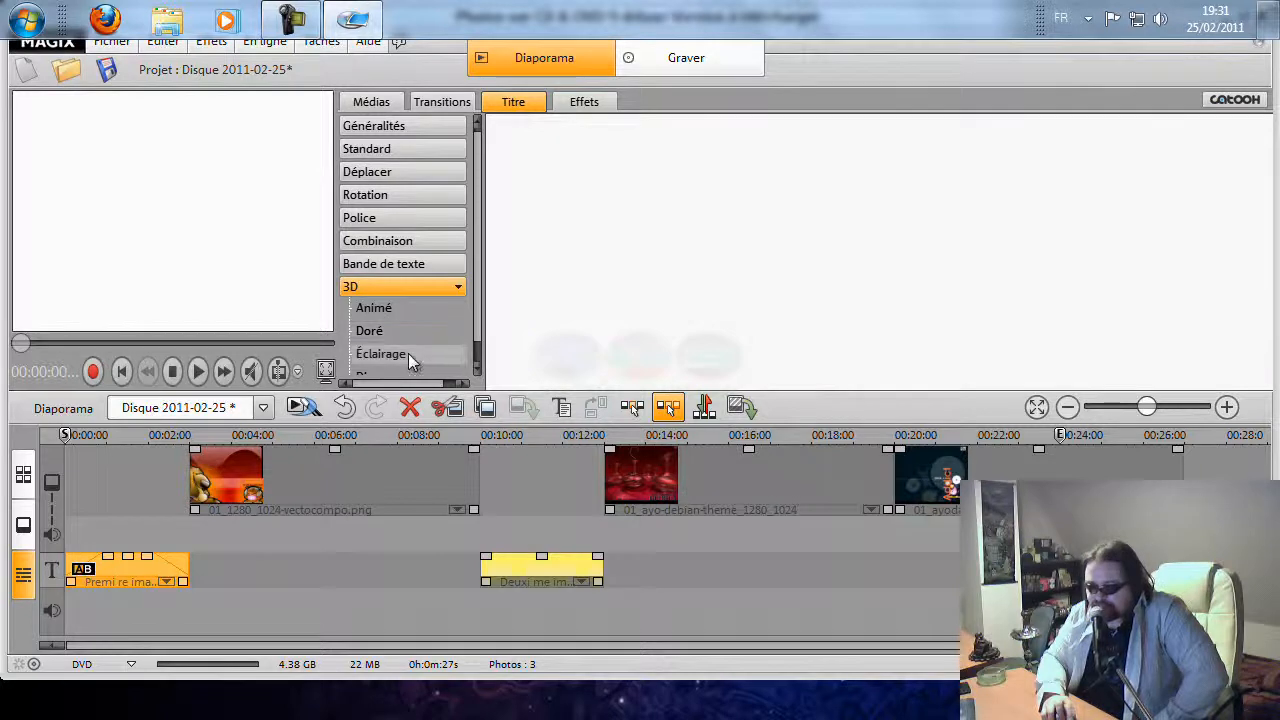
pyautogui.click(386, 309)
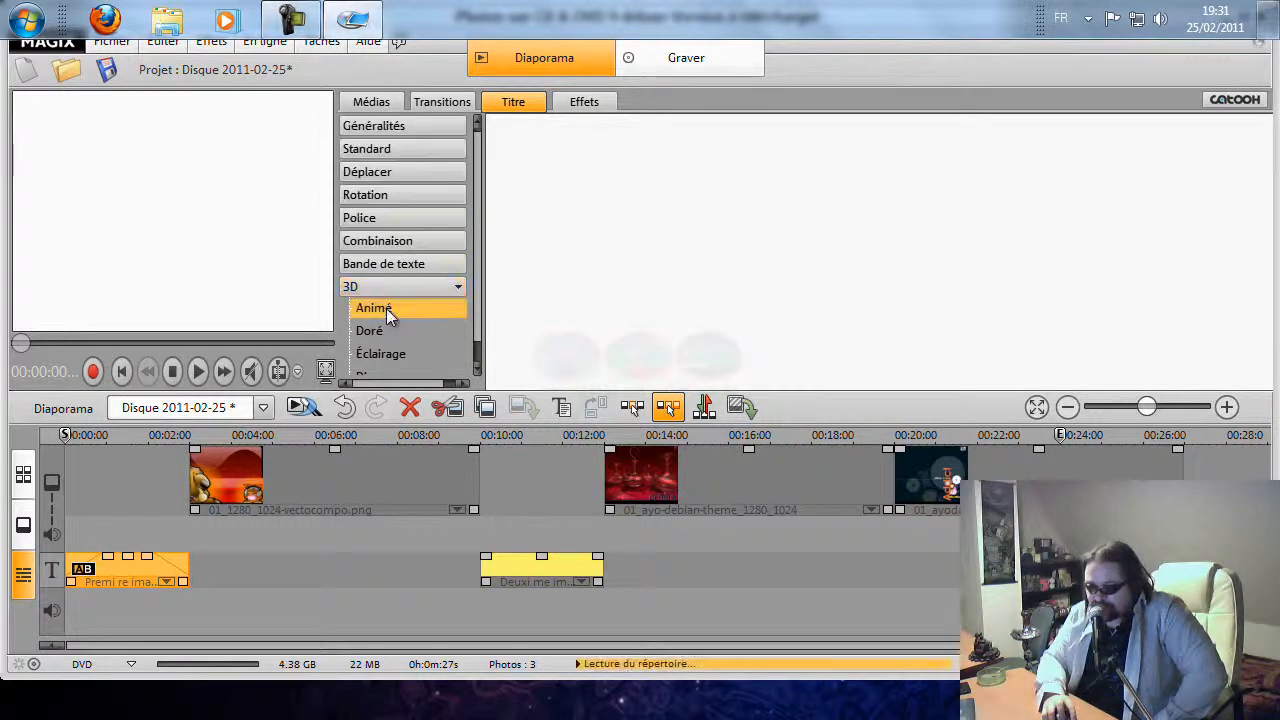
pyautogui.scroll(-1, 700, 305)
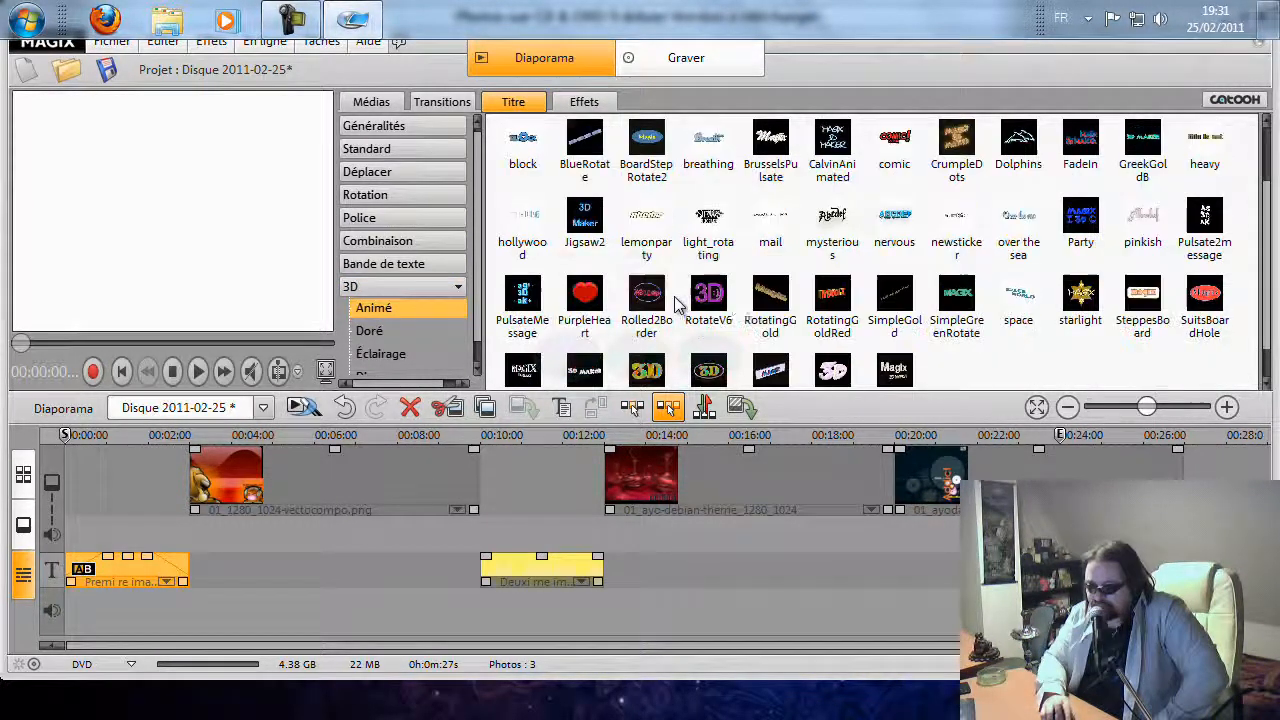
# Insert the PurpleHeart template from the 3D Animé title category into the slideshow
pyautogui.click(584, 298)
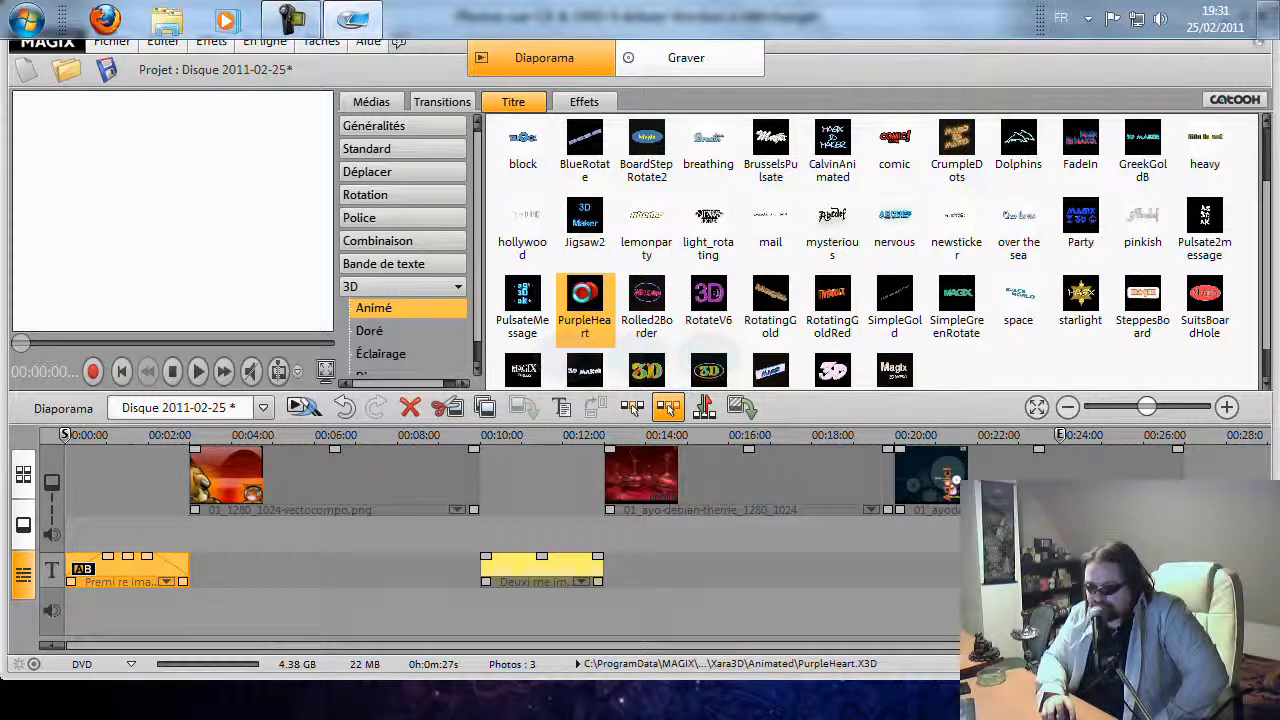
pyautogui.doubleClick(584, 296)
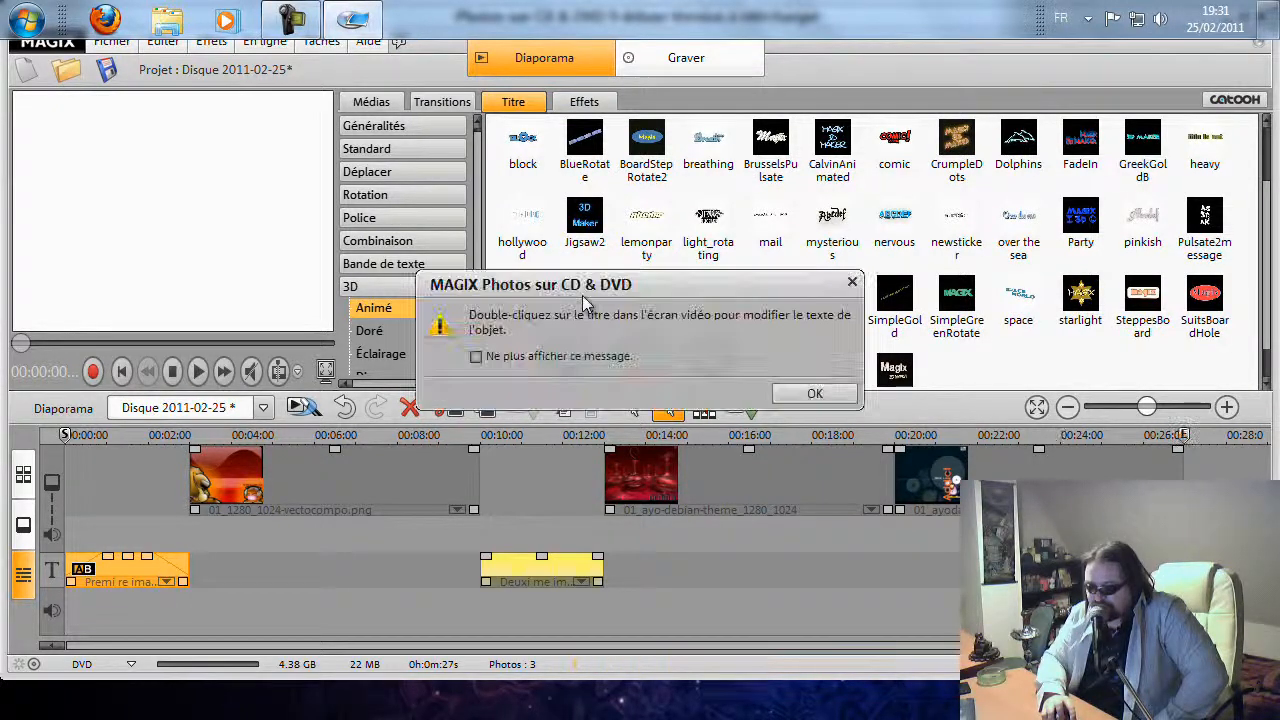
pyautogui.click(792, 396)
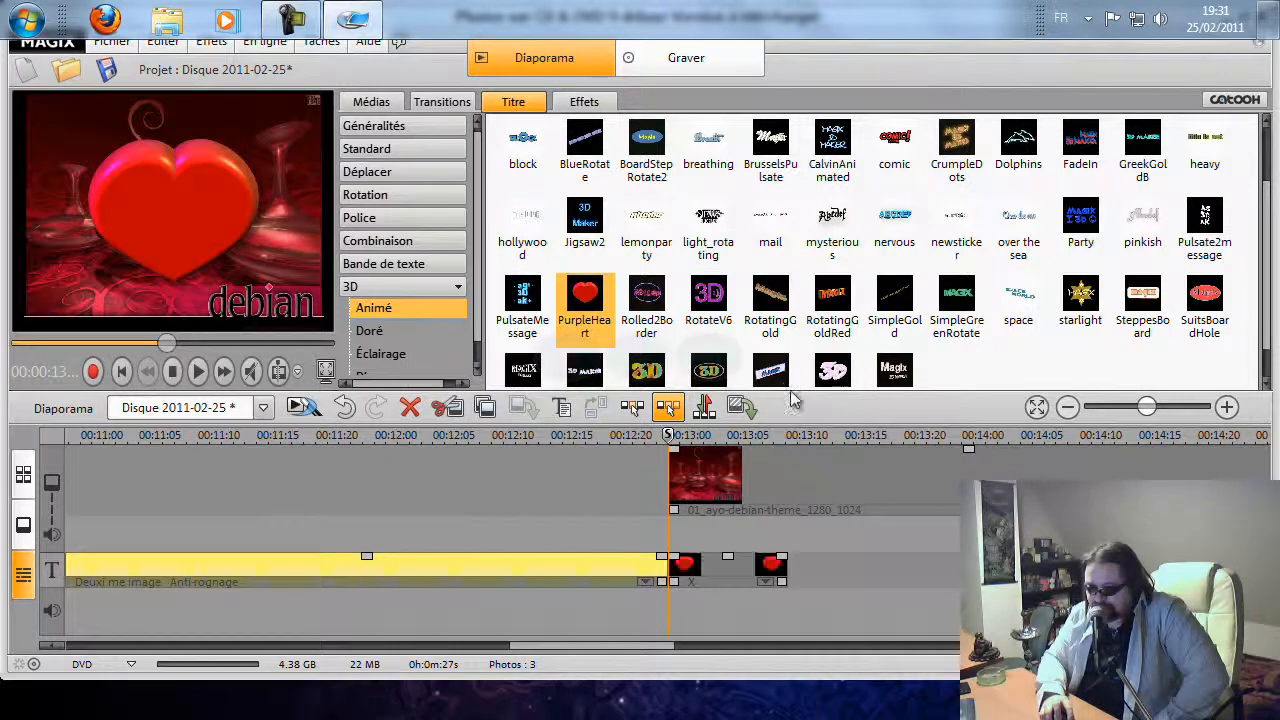
# Move the PurpleHeart title to the start of the first image and stretch it across the first image's span
pyautogui.click(1067, 408)
pyautogui.click(1067, 408)
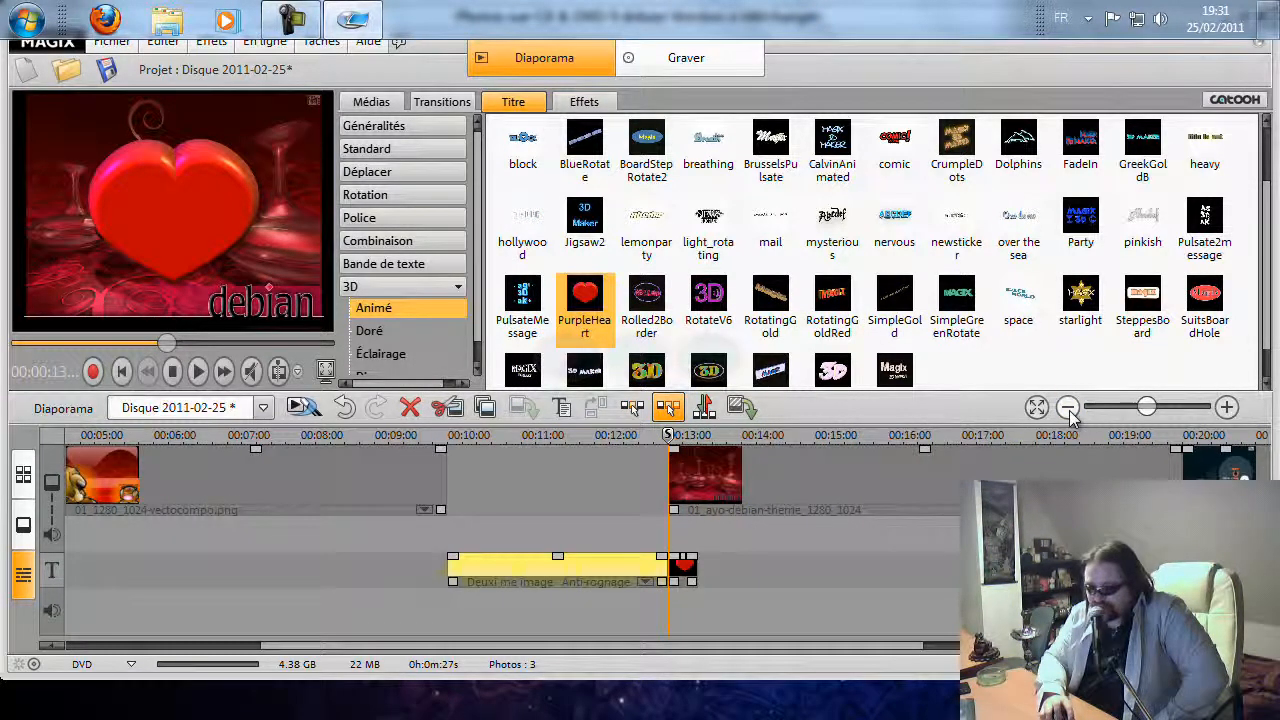
pyautogui.click(1067, 408)
pyautogui.moveTo(552, 568); pyautogui.dragTo(195, 583)
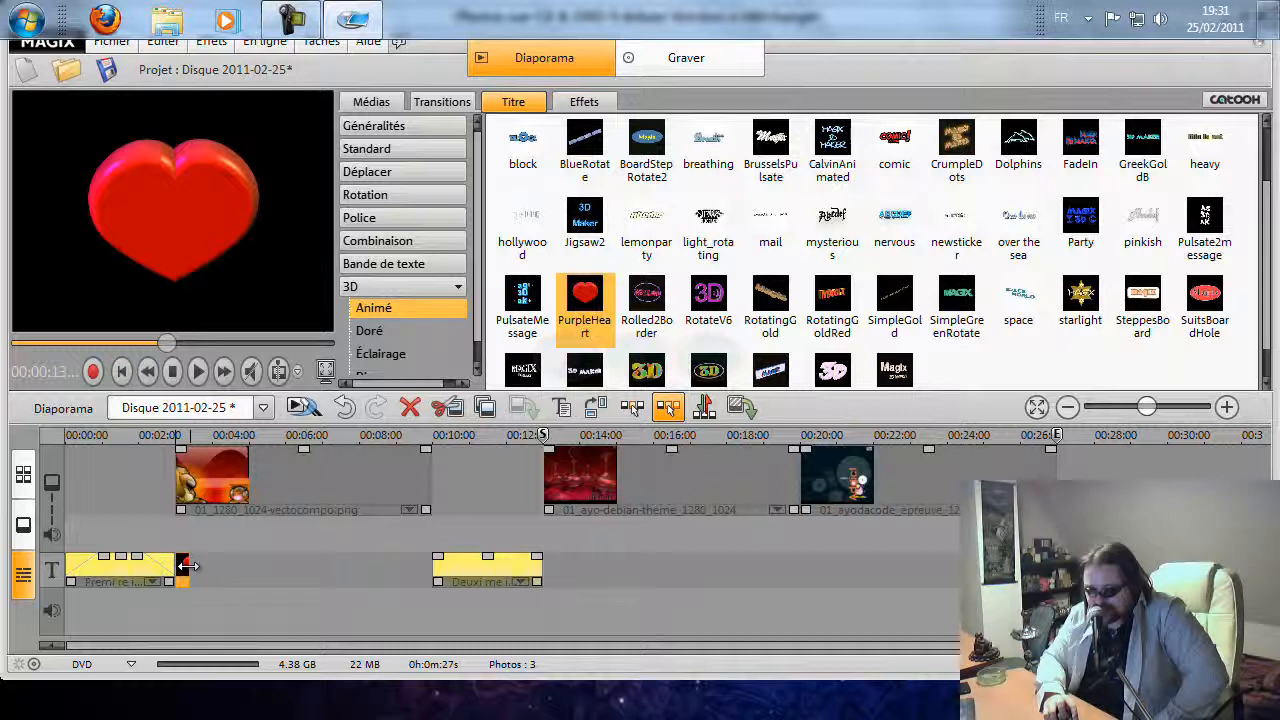
pyautogui.moveTo(188, 566); pyautogui.dragTo(298, 566)
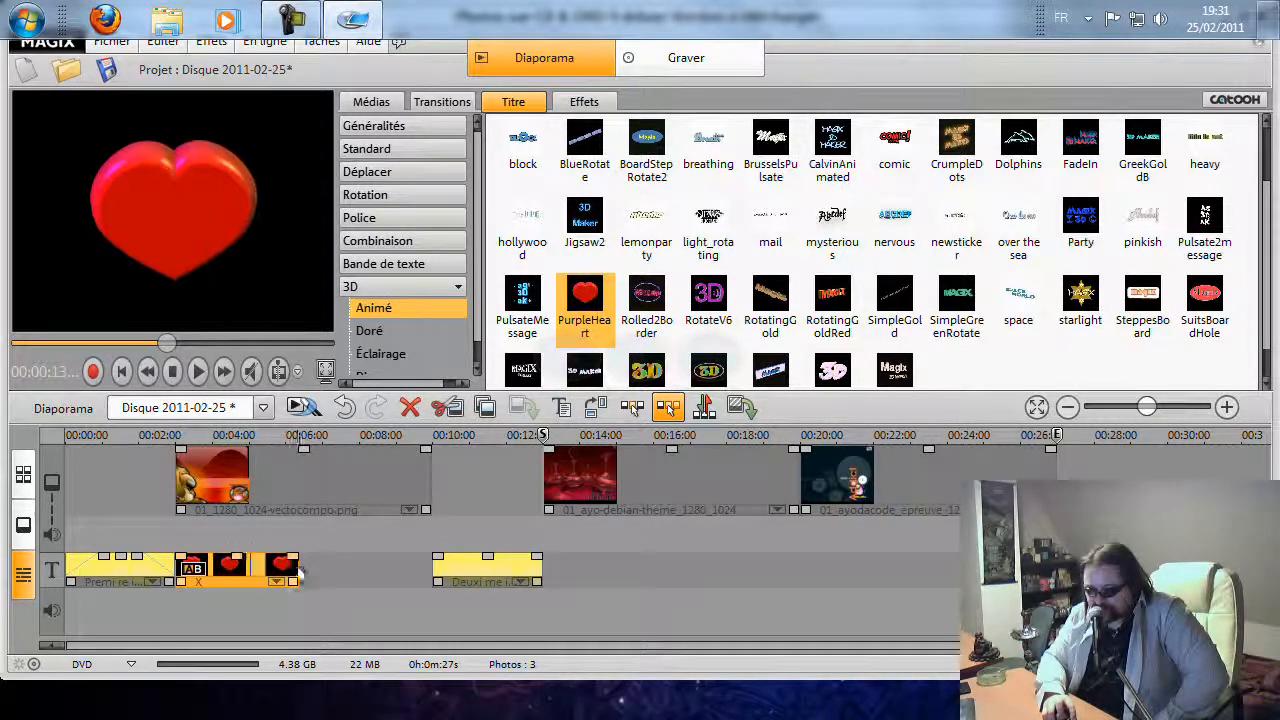
# Preview the slideshow with the PurpleHeart title playing over the first image
pyautogui.click(198, 372)
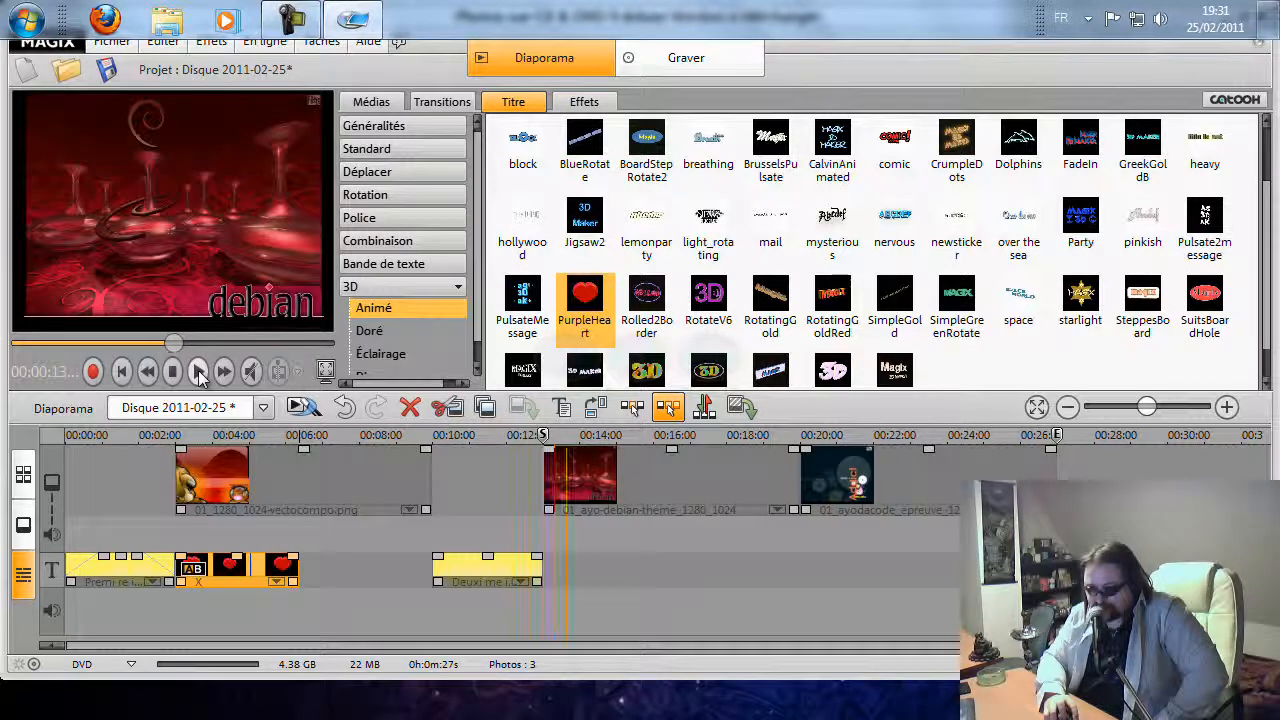
pyautogui.click(173, 373)
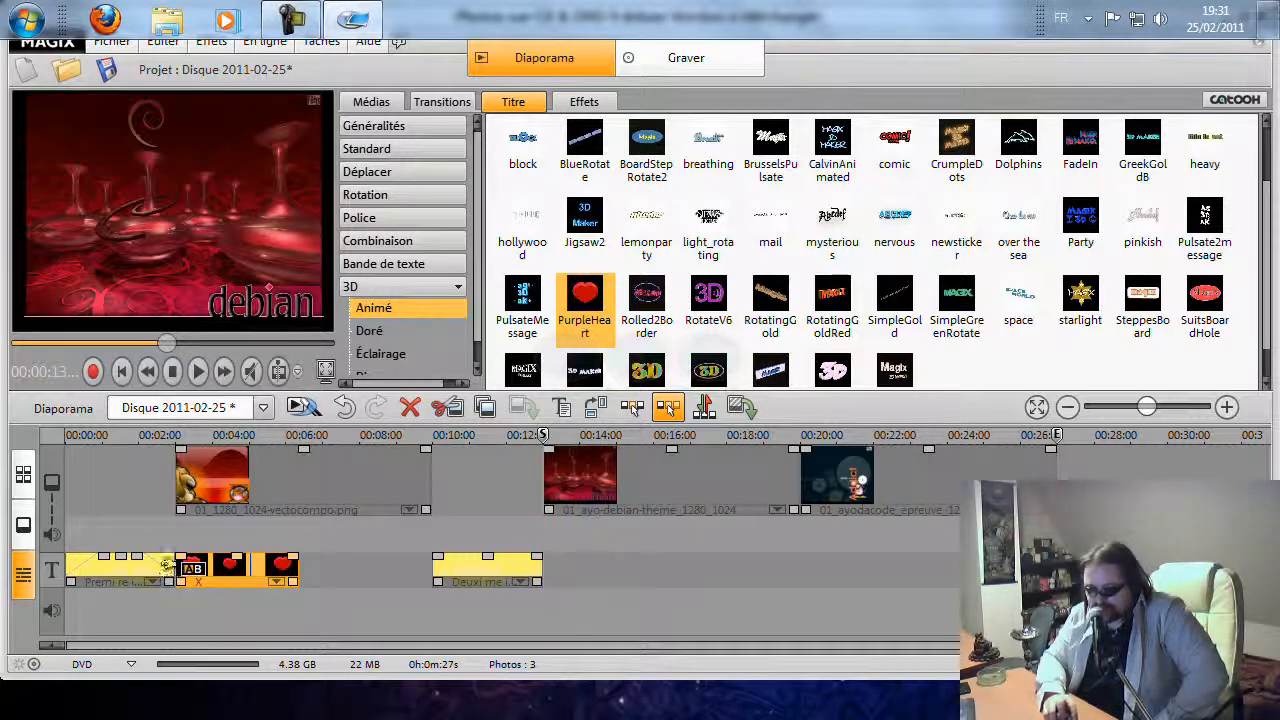
pyautogui.click(175, 372)
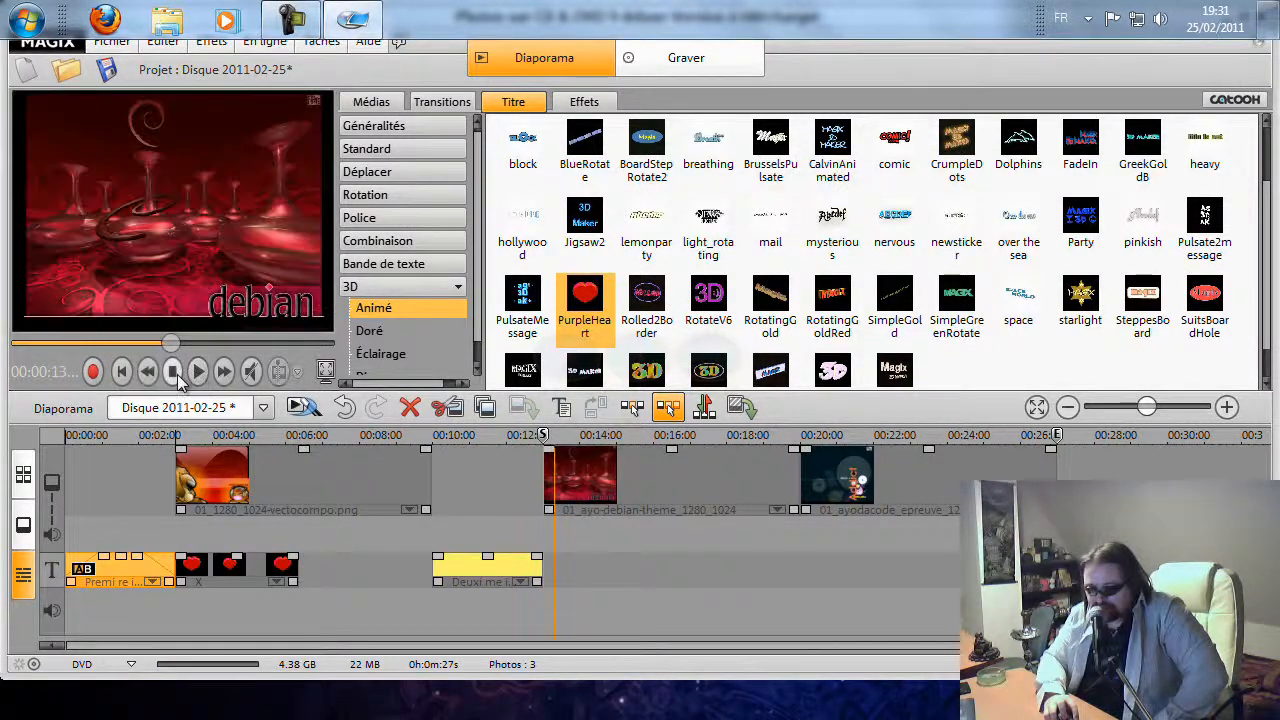
pyautogui.click(174, 372)
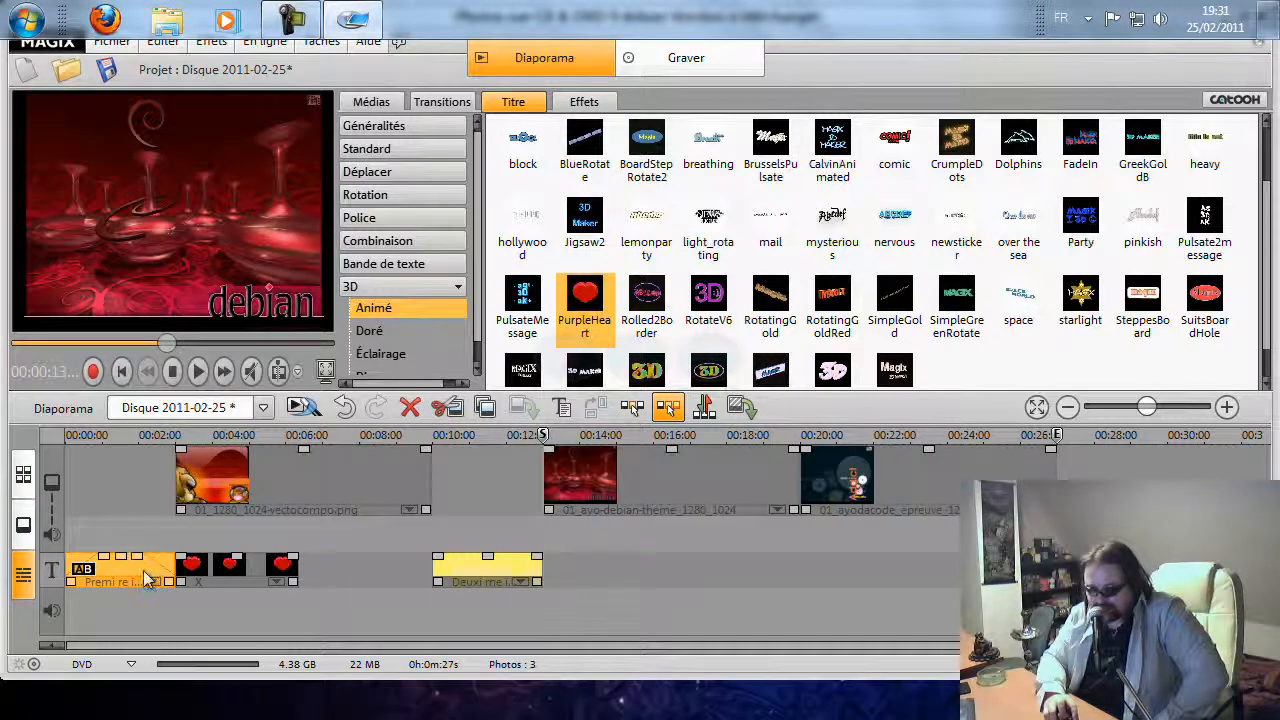
pyautogui.click(540, 476)
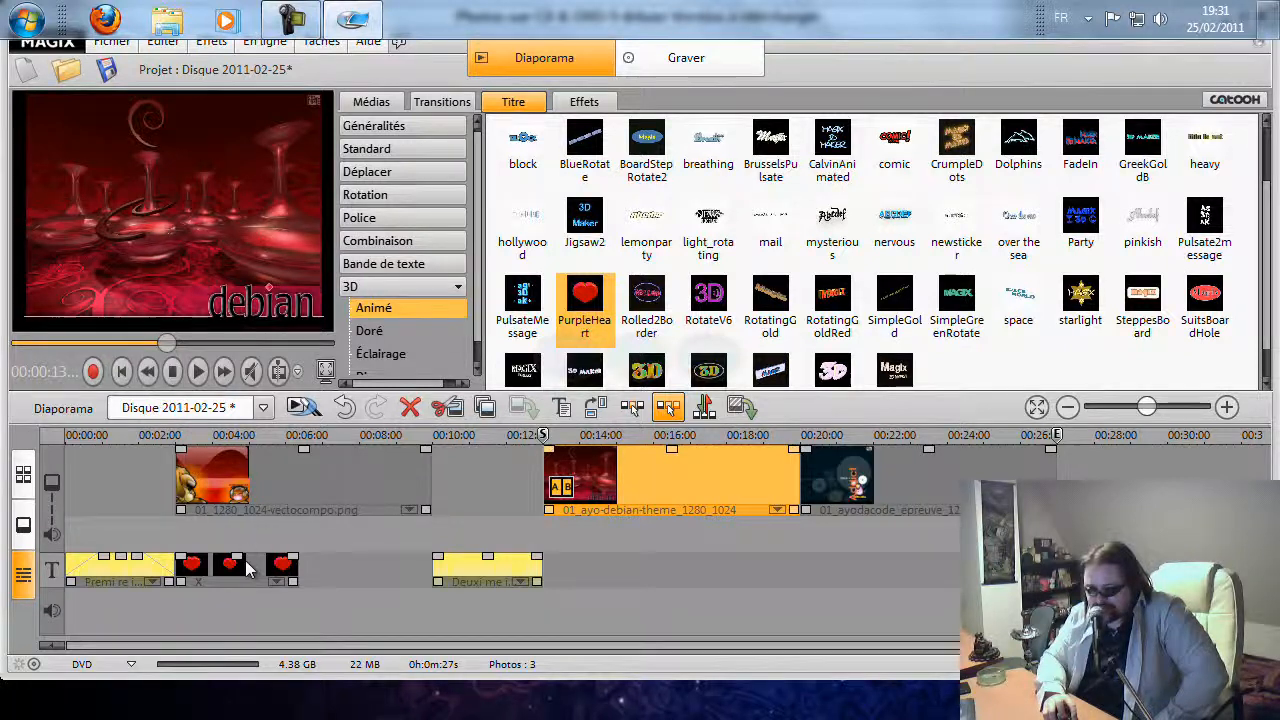
pyautogui.click(254, 564)
pyautogui.moveTo(249, 446); pyautogui.dragTo(287, 431)
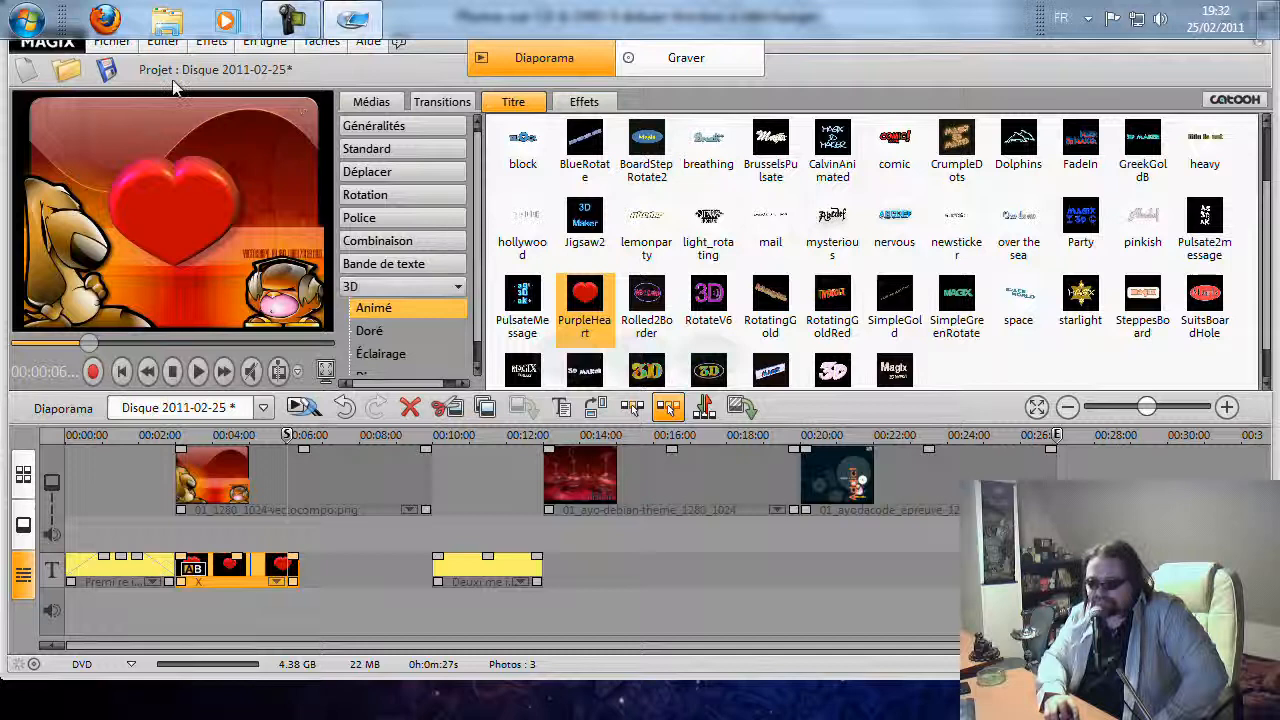
# Quit the program and answer its closing dialog
pyautogui.click(111, 41)
pyautogui.click(272, 477)
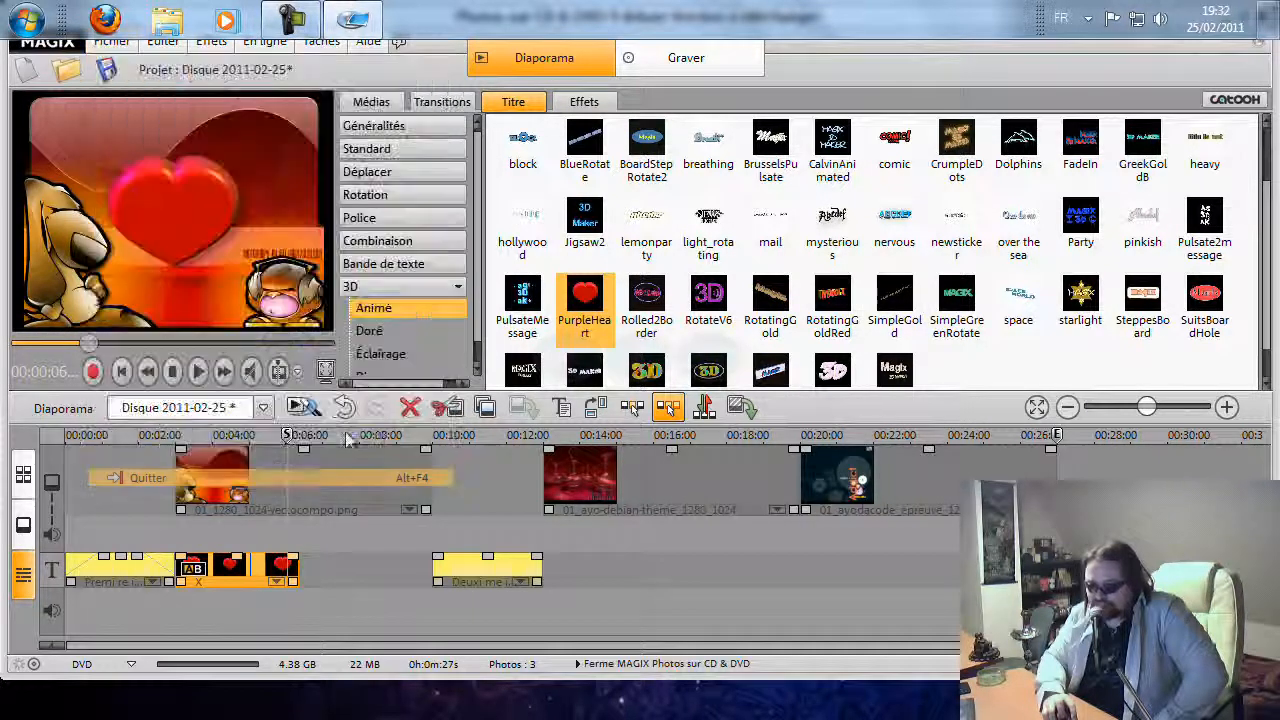
pyautogui.click(705, 396)
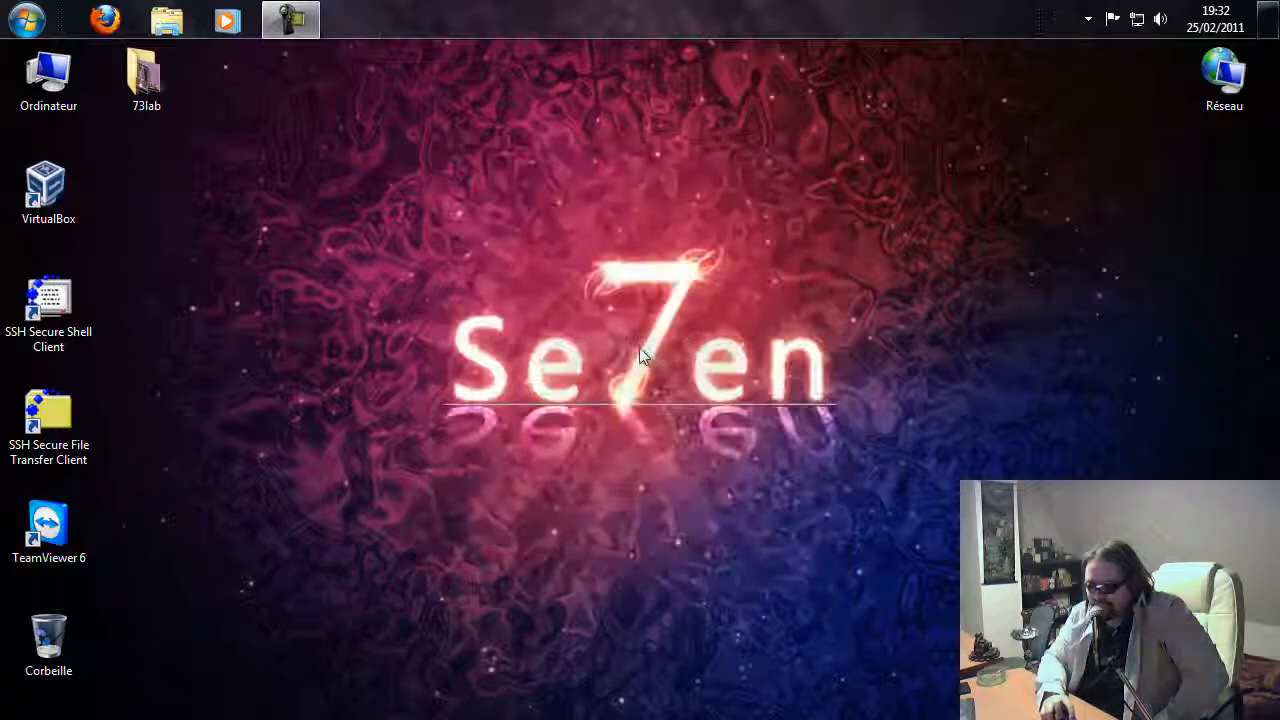